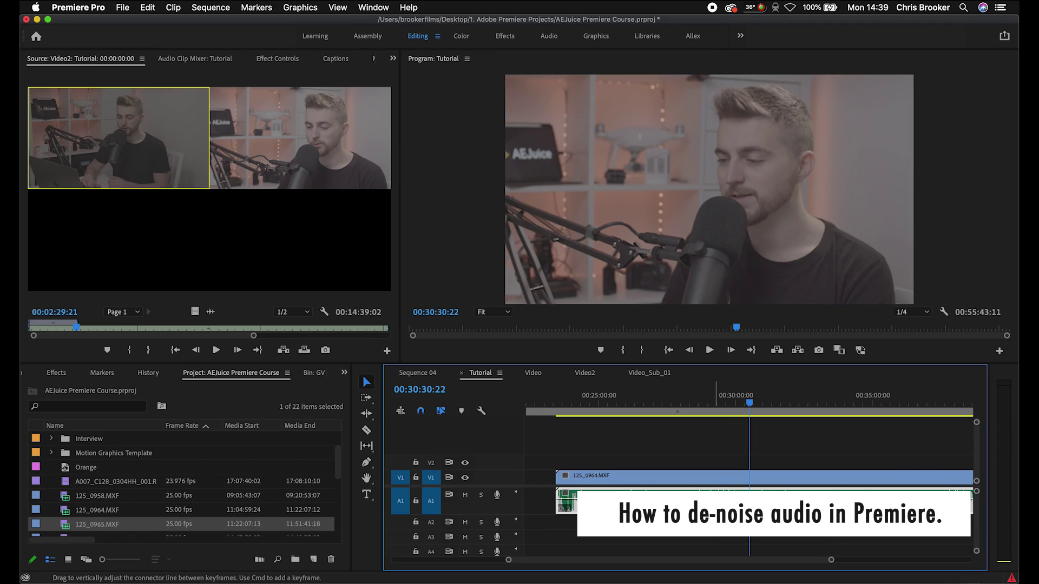
Step: Play the Tutorial sequence from 00:30:30:22 to 00:30:32:12 to hear the dialogue's background noise
{"action": "key", "text": "XF86AudioRaiseVolume"}
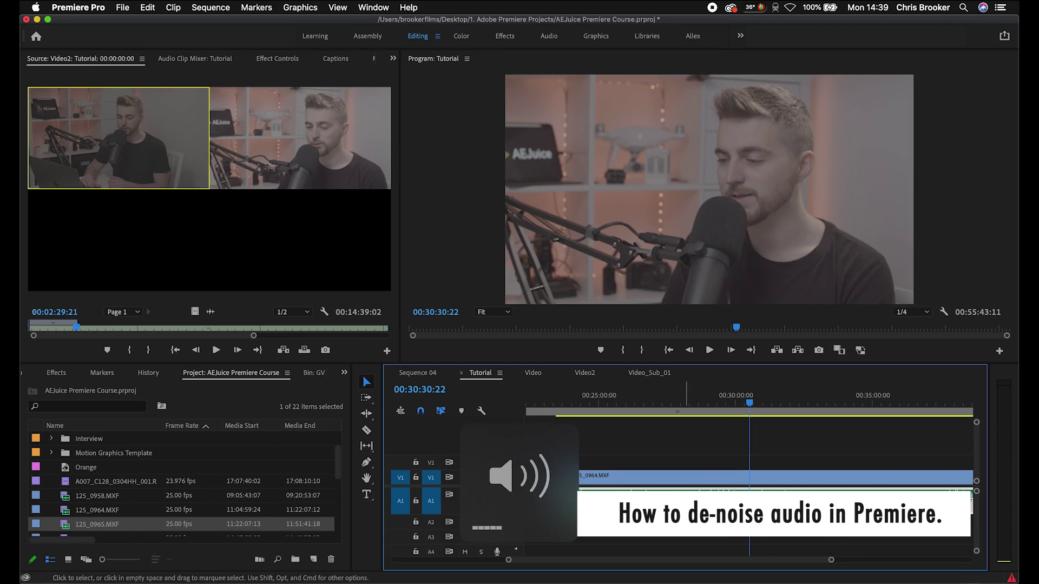
{"action": "key", "text": "space"}
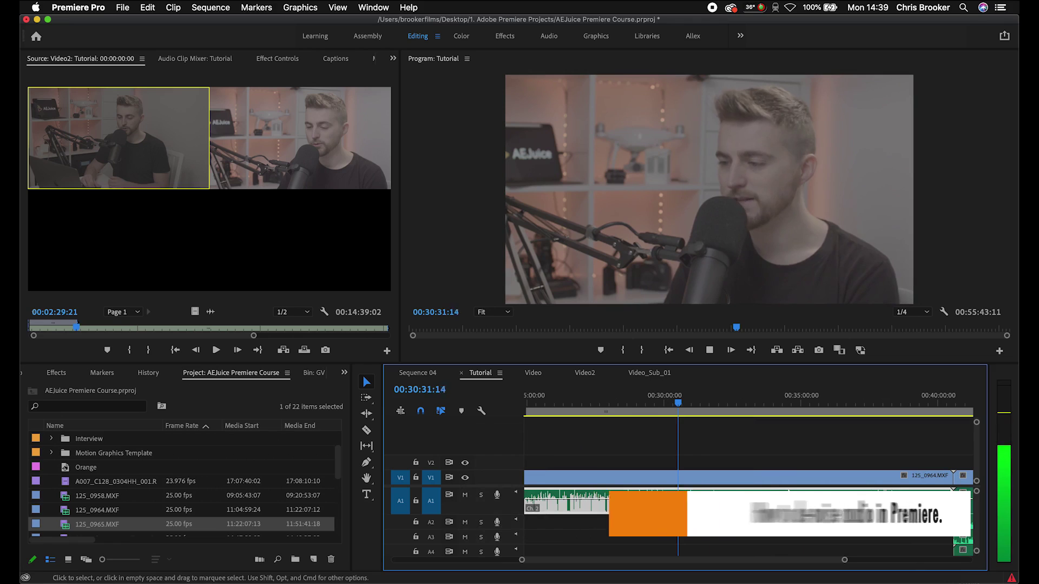
{"action": "key", "text": "space"}
{"action": "key", "text": "XF86AudioLowerVolume"}
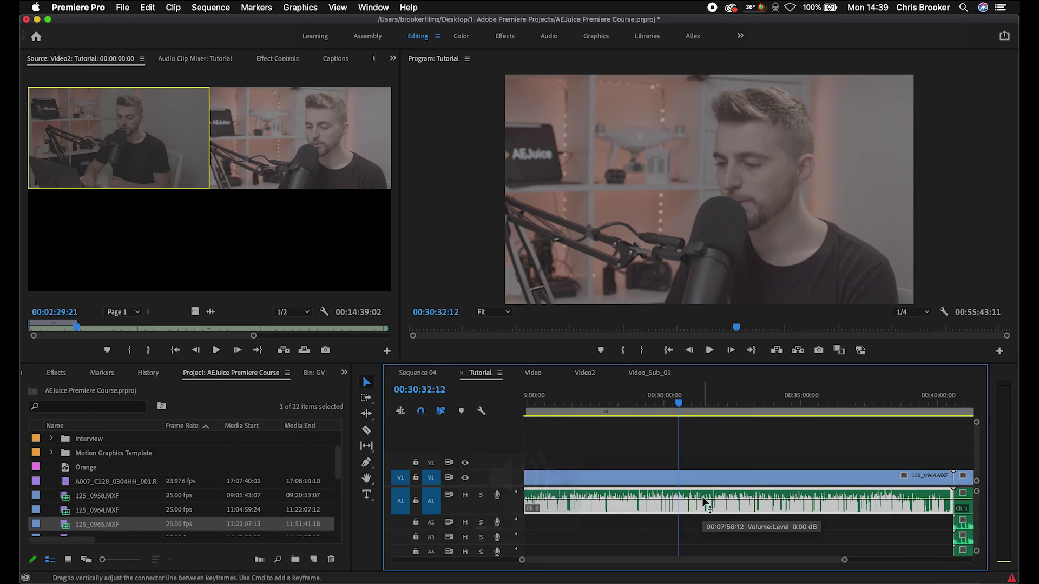
Step: Search the Effects panel for DeNoise
{"action": "left_click", "coordinate": [50, 373]}
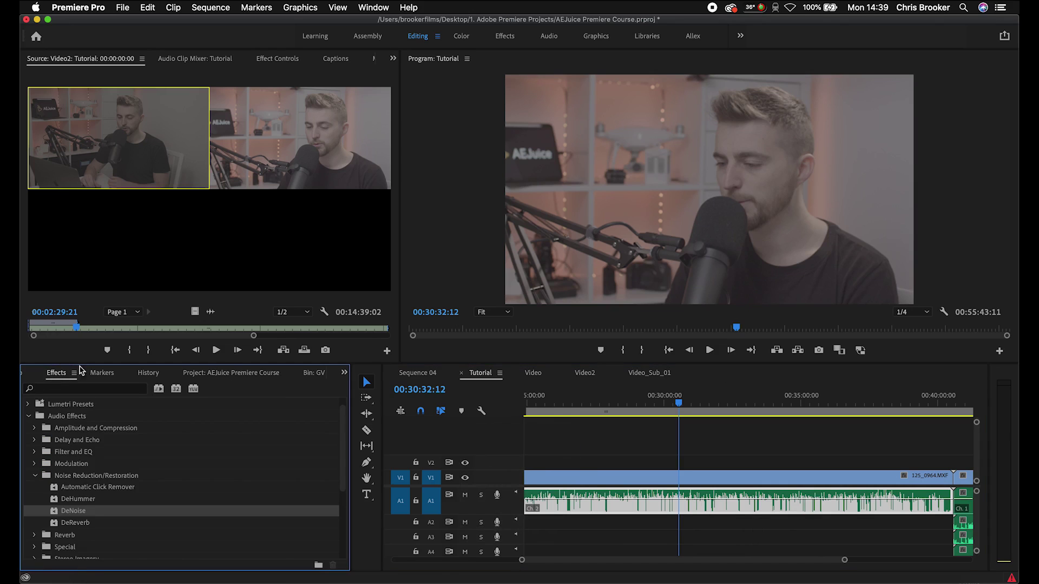
{"action": "left_click", "coordinate": [278, 58]}
{"action": "left_click", "coordinate": [100, 389]}
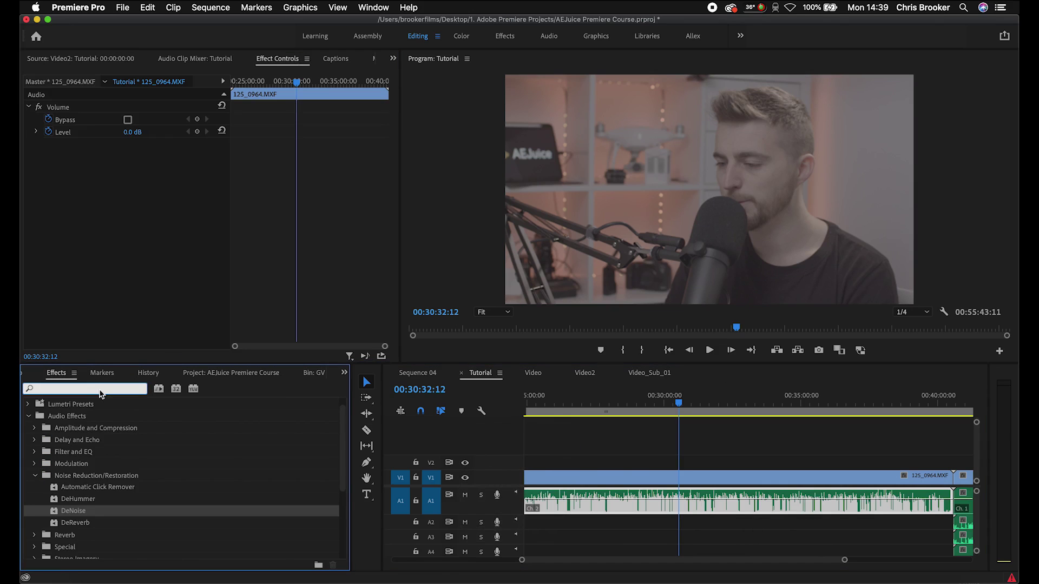
{"action": "left_click", "coordinate": [34, 477]}
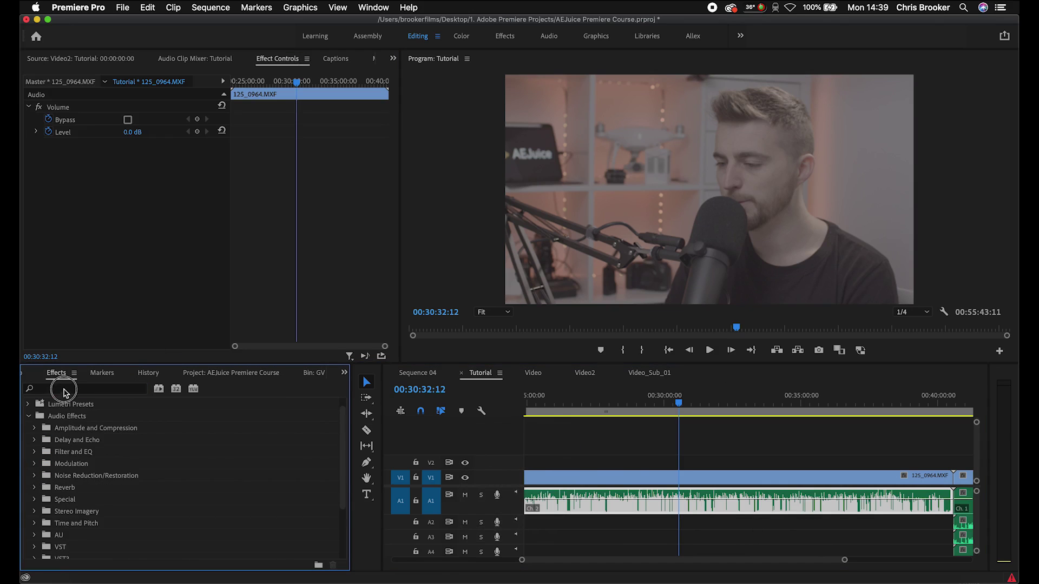
{"action": "left_click", "coordinate": [64, 389]}
{"action": "type", "text": "desn"}
{"action": "key", "text": "BackSpace"}
{"action": "key", "text": "BackSpace"}
{"action": "type", "text": "noi"}
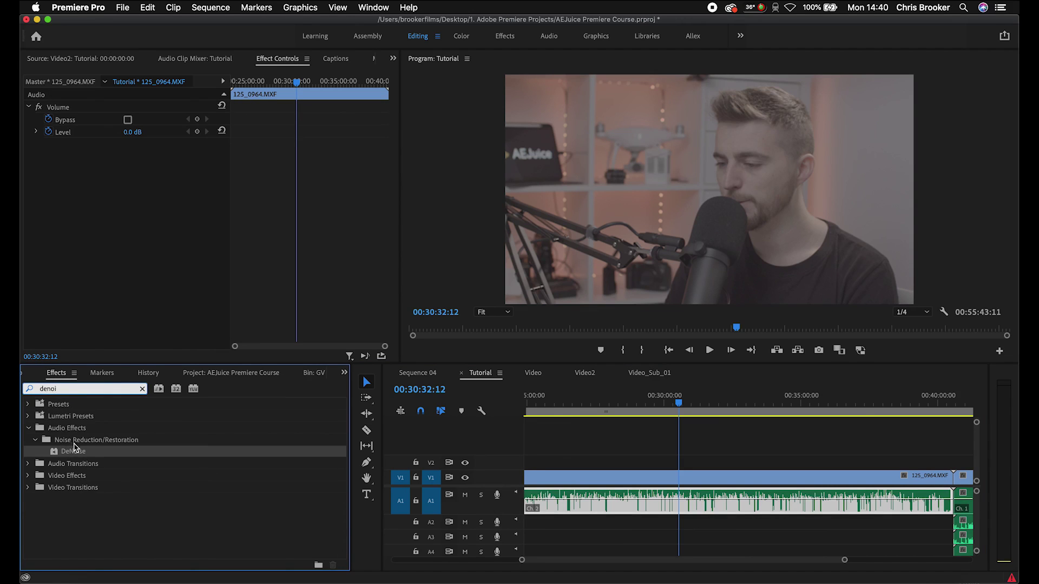
Step: Clear the search and expand Audio Effects > Noise Reduction/Restoration to reveal DeNoise
{"action": "left_click", "coordinate": [143, 390]}
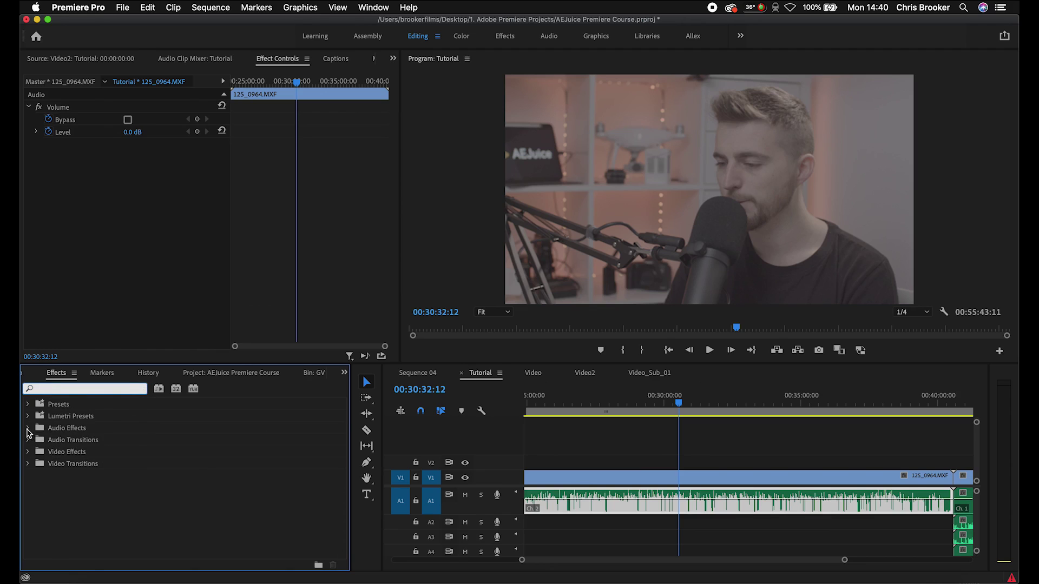
{"action": "left_click", "coordinate": [28, 429]}
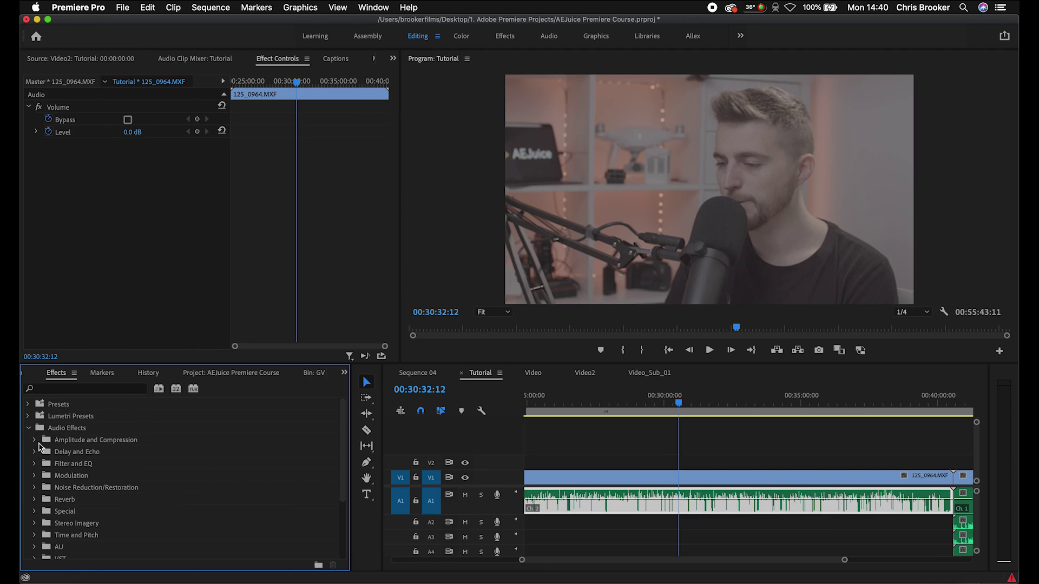
{"action": "left_click", "coordinate": [35, 488]}
{"action": "scroll", "coordinate": [48, 496], "scroll_direction": "down", "scroll_amount": 1}
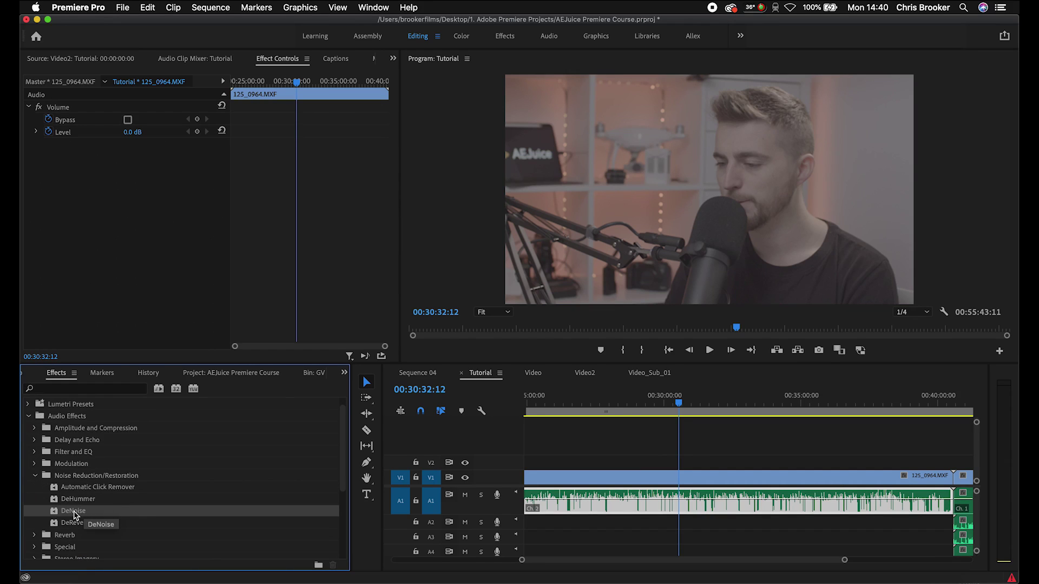
Step: Drop DeNoise onto the 125_0964.MXF audio on A1 and select it in Effect Controls
{"action": "left_click_drag", "start_coordinate": [73, 514], "coordinate": [726, 507]}
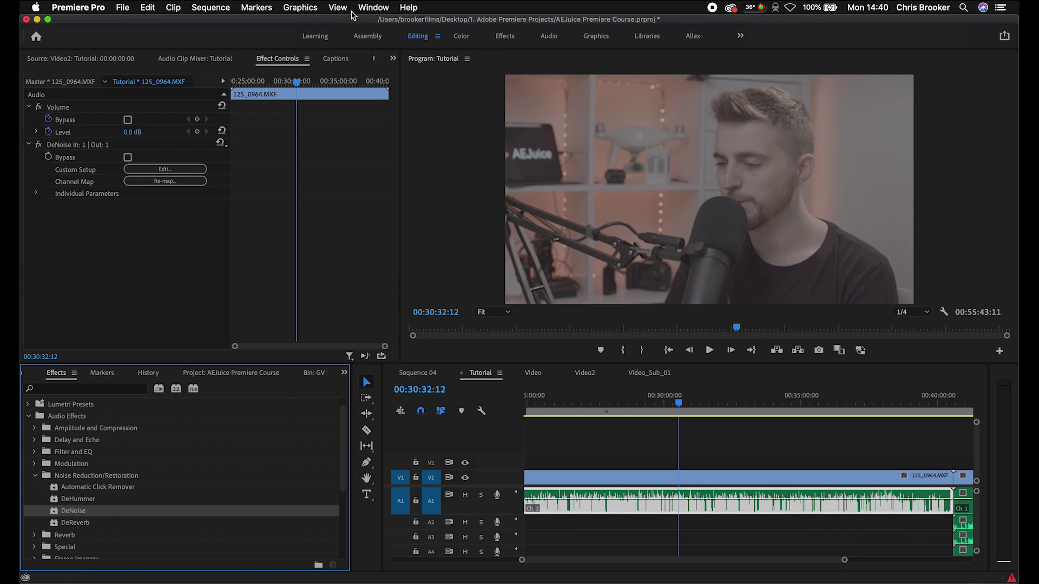
{"action": "left_click", "coordinate": [372, 8]}
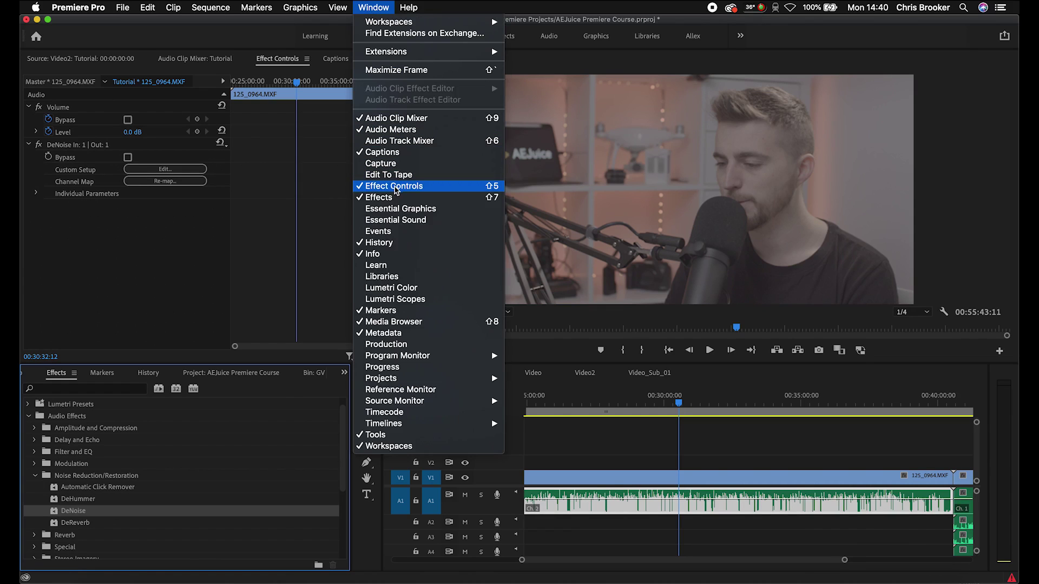
{"action": "left_click", "coordinate": [363, 186]}
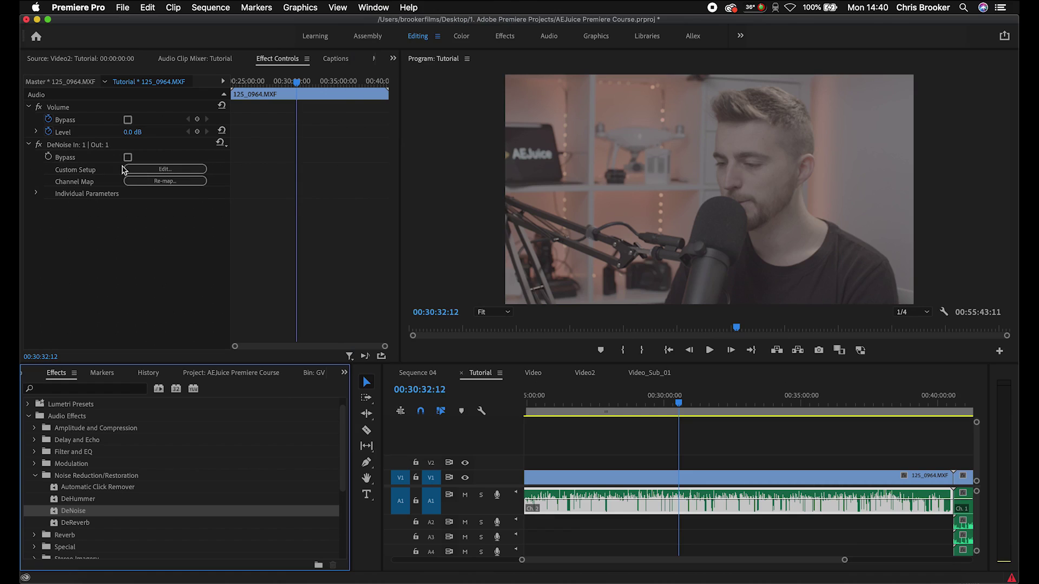
{"action": "left_click", "coordinate": [86, 148]}
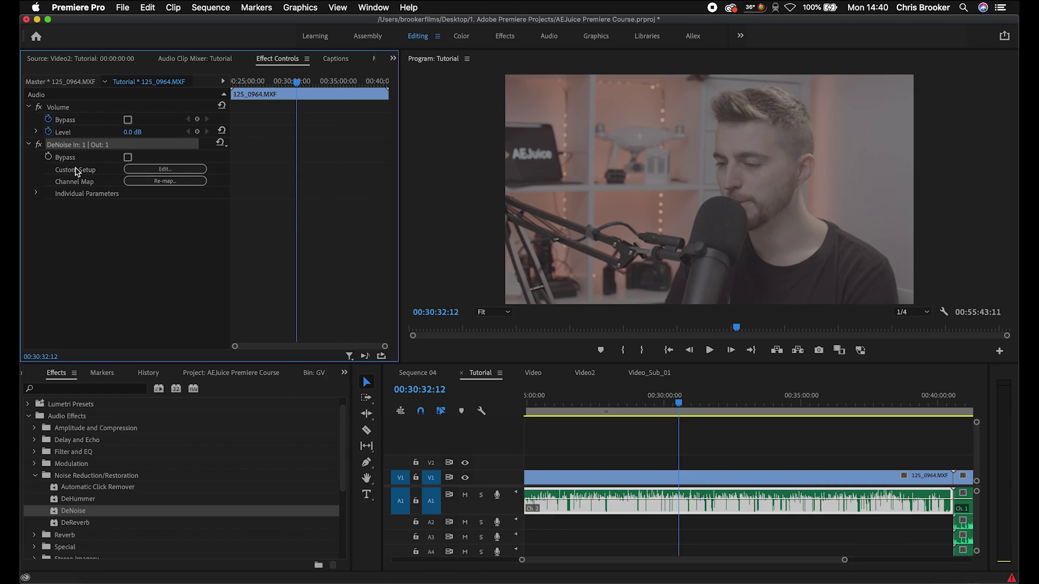
Step: Open DeNoise's Custom Setup editor and move its window up
{"action": "left_click", "coordinate": [165, 170]}
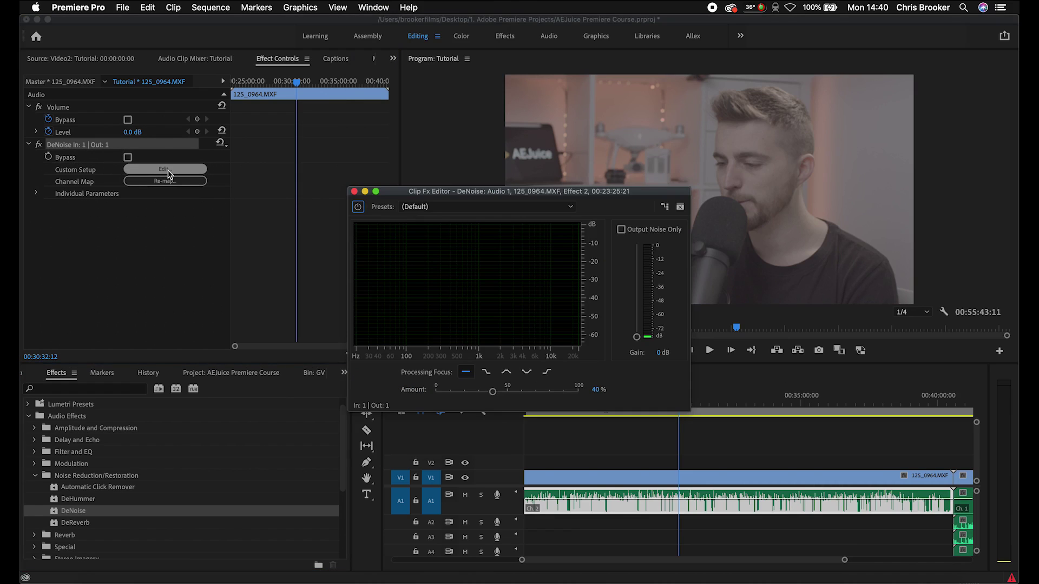
{"action": "left_click_drag", "start_coordinate": [523, 195], "coordinate": [532, 172]}
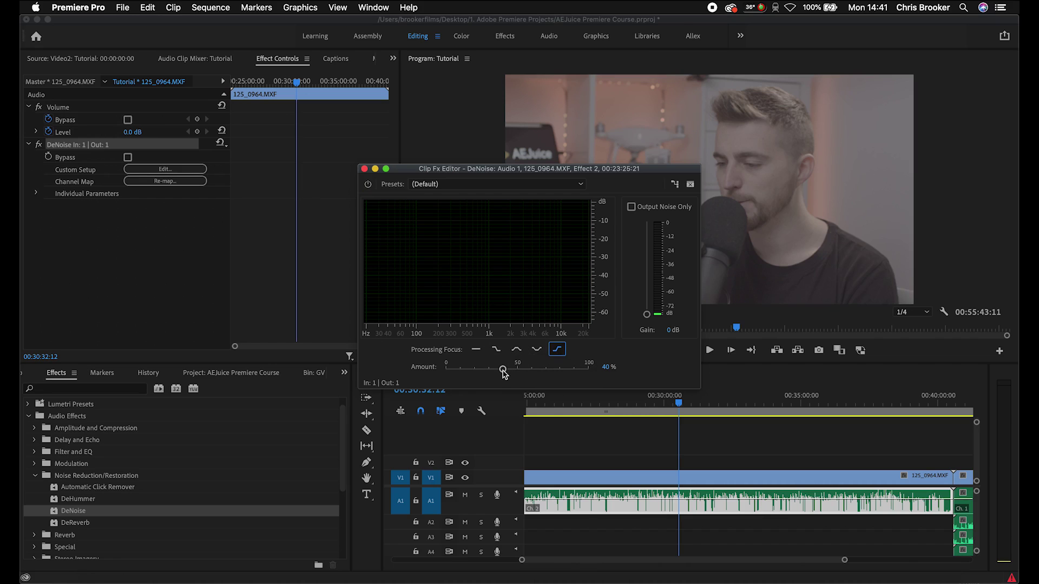
Step: Raise the DeNoise Amount to 50% and play the dialogue to hear the result
{"action": "left_click_drag", "start_coordinate": [503, 371], "coordinate": [432, 376]}
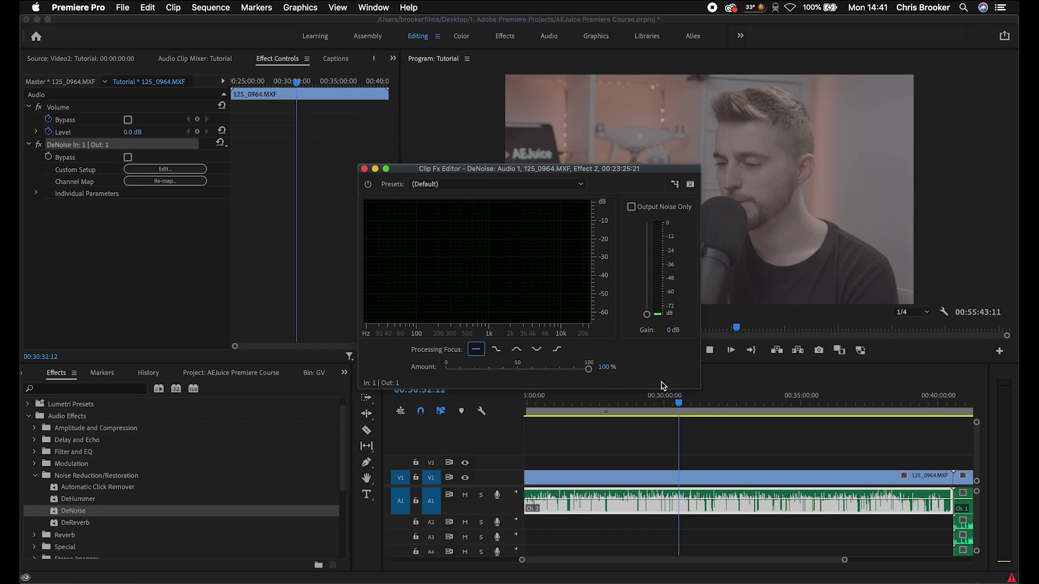
{"action": "key", "text": "space"}
{"action": "key", "text": "XF86AudioRaiseVolume"}
{"action": "key", "text": "XF86AudioRaiseVolume"}
{"action": "key", "text": "XF86AudioRaiseVolume"}
{"action": "key", "text": "XF86AudioRaiseVolume"}
{"action": "key", "text": "XF86AudioRaiseVolume"}
{"action": "key", "text": "XF86AudioRaiseVolume"}
{"action": "key", "text": "XF86AudioRaiseVolume"}
{"action": "key", "text": "XF86AudioRaiseVolume"}
{"action": "key", "text": "XF86AudioRaiseVolume"}
{"action": "key", "text": "XF86AudioRaiseVolume"}
{"action": "key", "text": "XF86AudioRaiseVolume"}
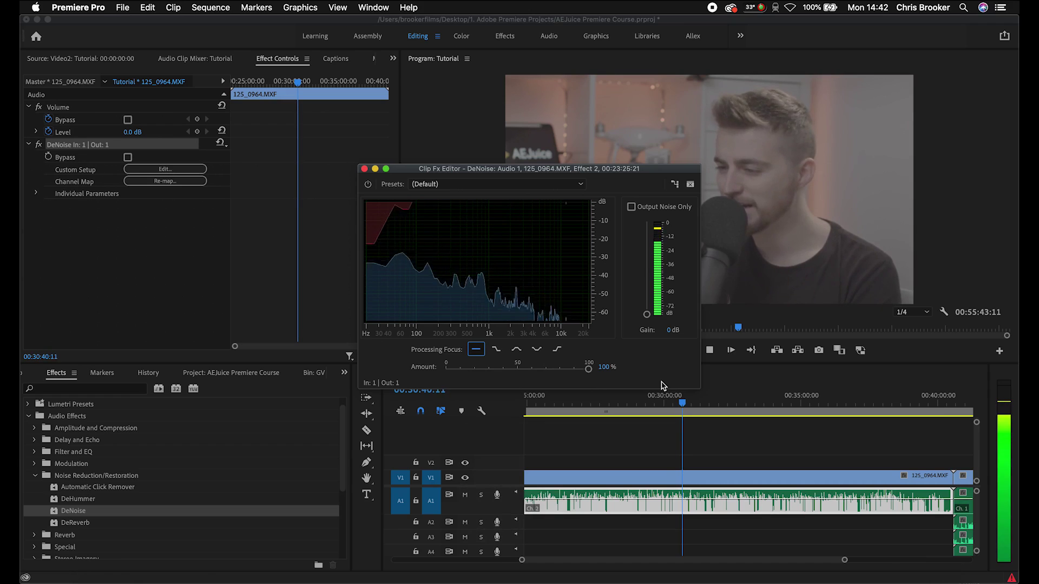
{"action": "key", "text": "space"}
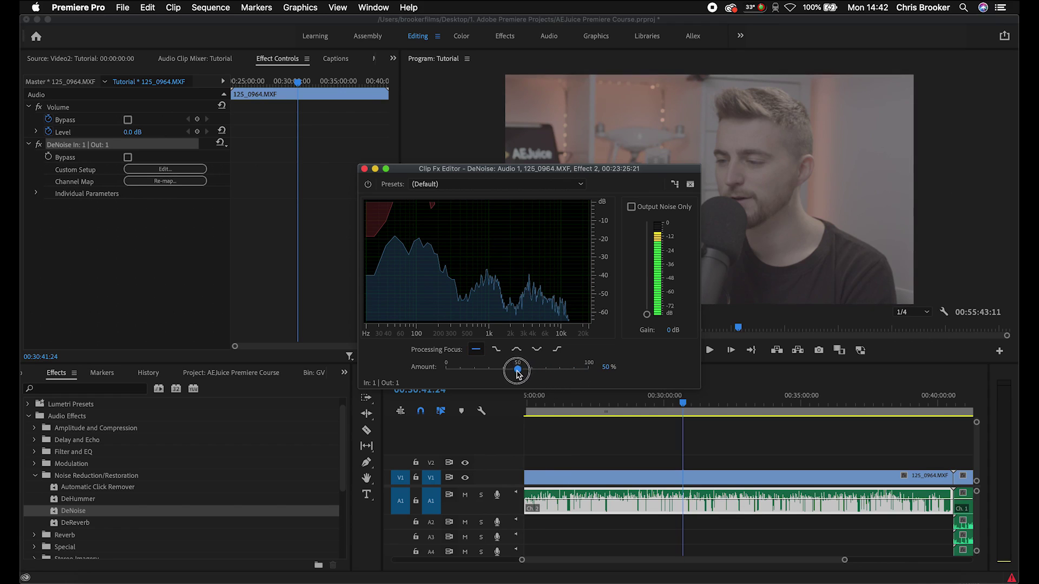
{"action": "key", "text": "space"}
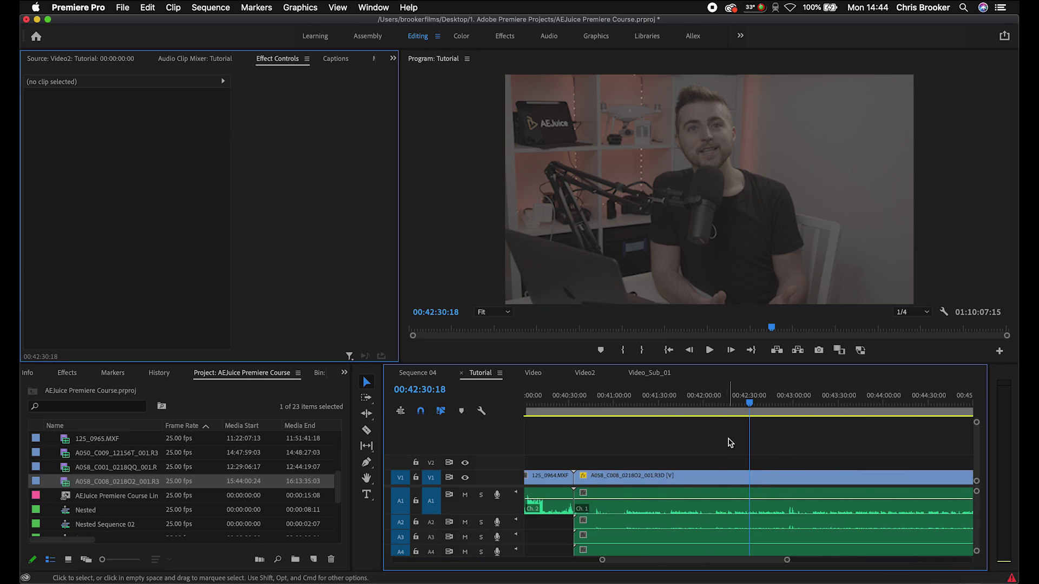
Step: Zoom the timeline and step the playhead toward the hand clap in the camera clip
{"action": "left_click", "coordinate": [597, 398]}
{"action": "key", "text": "="}
{"action": "key", "text": "="}
{"action": "key", "text": "="}
{"action": "key", "text": "="}
{"action": "key", "text": "="}
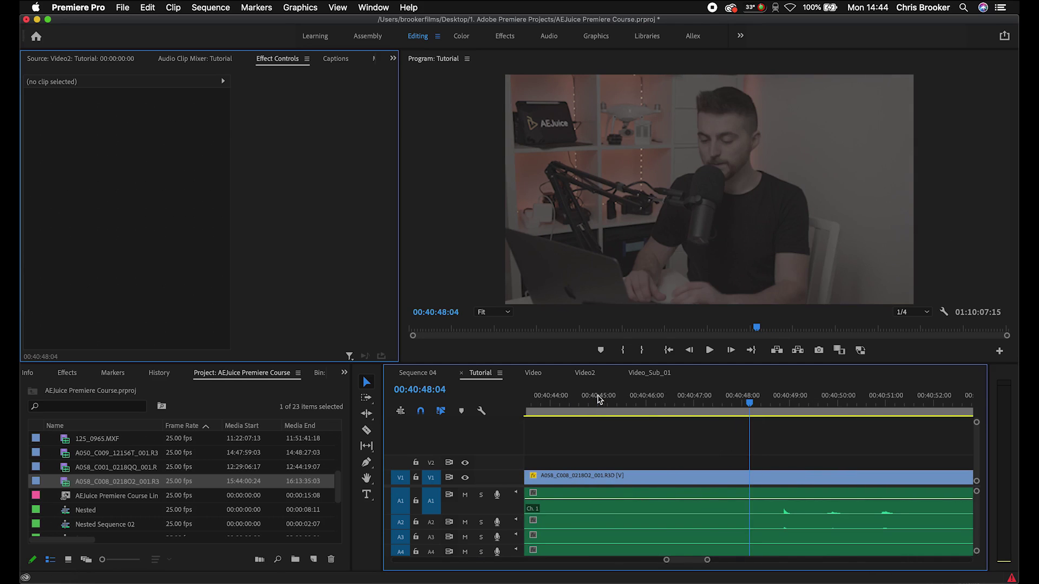
{"action": "left_click", "coordinate": [770, 401]}
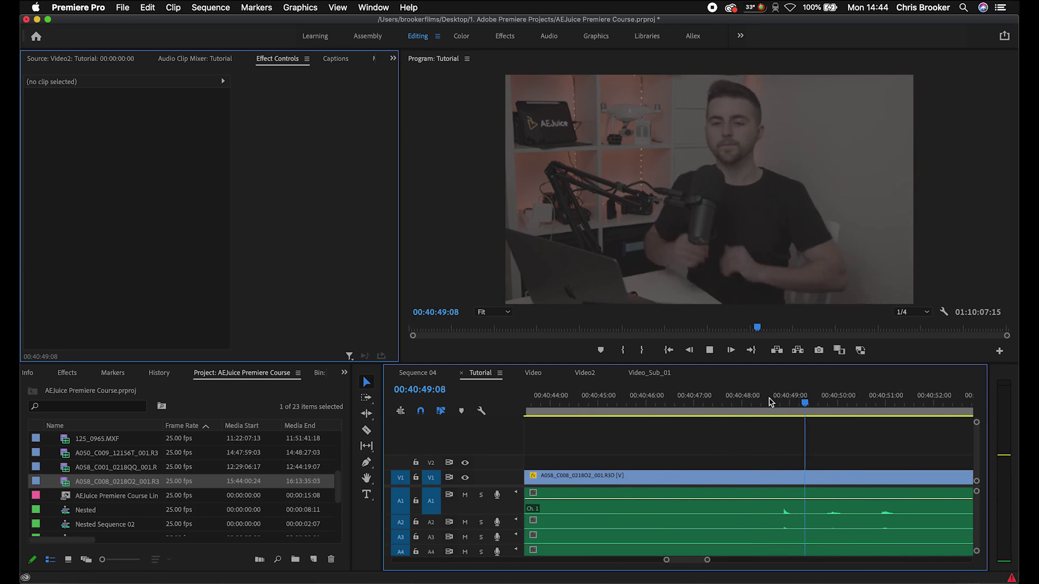
{"action": "key", "text": "Right"}
{"action": "key", "text": "Right"}
{"action": "key", "text": "Right"}
{"action": "key", "text": "Right"}
{"action": "key", "text": "Right"}
{"action": "key", "text": "Right"}
{"action": "key", "text": "Right"}
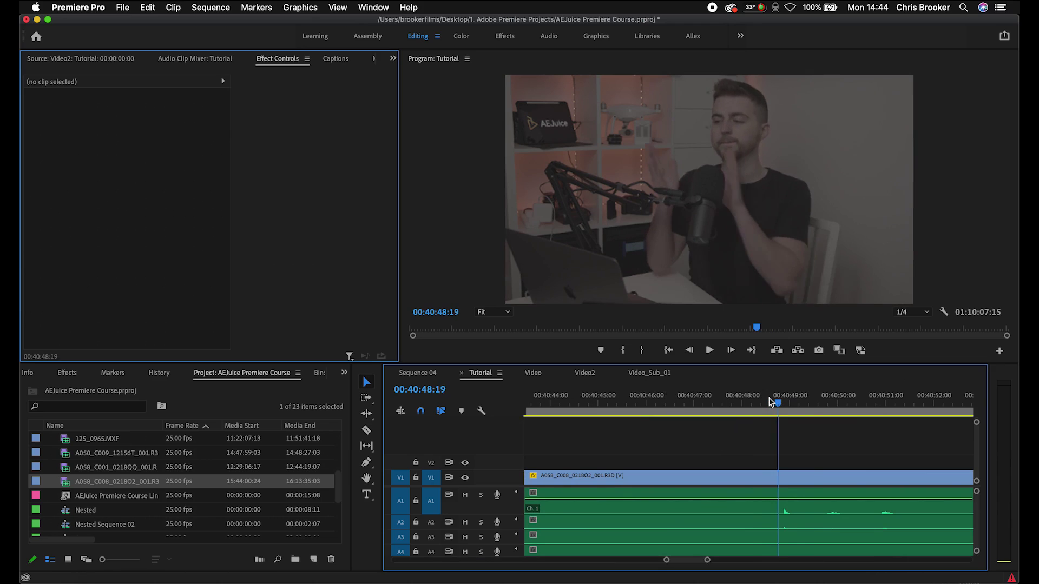
{"action": "key", "text": "Right"}
{"action": "key", "text": "Right"}
{"action": "key", "text": "equal"}
{"action": "key", "text": "equal"}
{"action": "key", "text": "equal"}
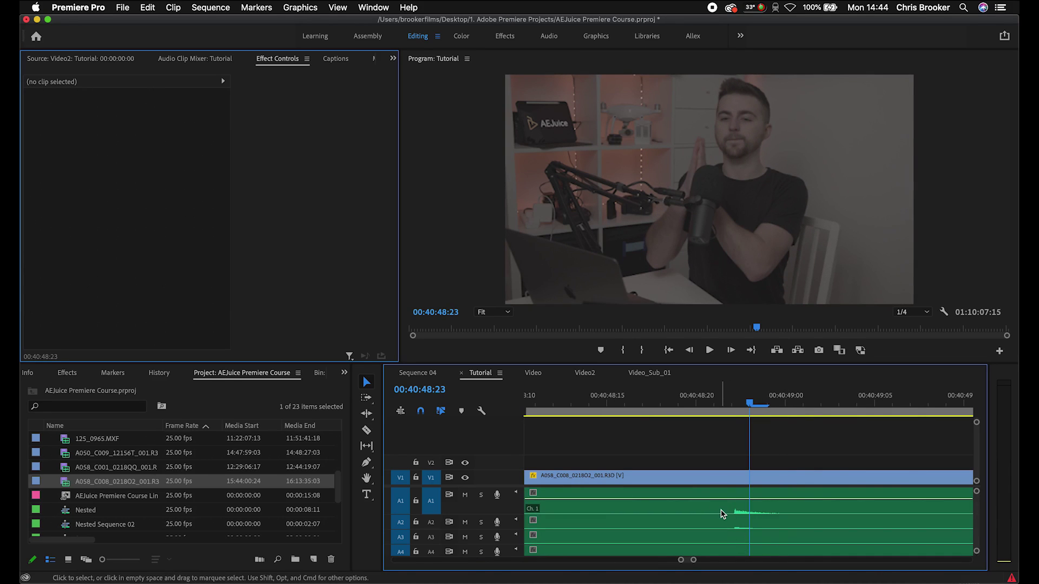
{"action": "scroll", "coordinate": [723, 514], "scroll_direction": "up", "scroll_amount": 10}
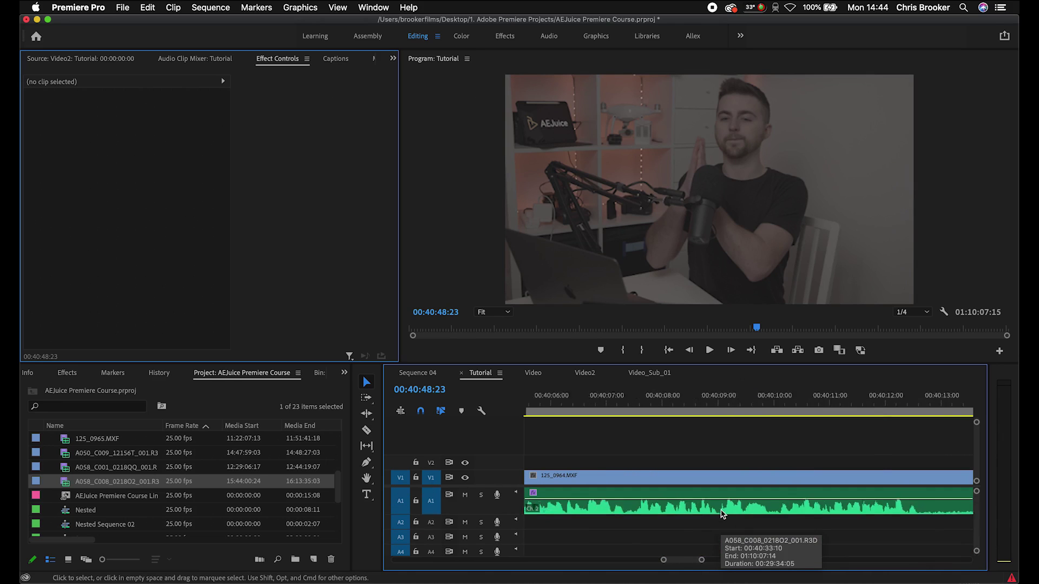
{"action": "key", "text": "minus"}
{"action": "key", "text": "minus"}
{"action": "key", "text": "minus"}
{"action": "key", "text": "minus"}
{"action": "key", "text": "minus"}
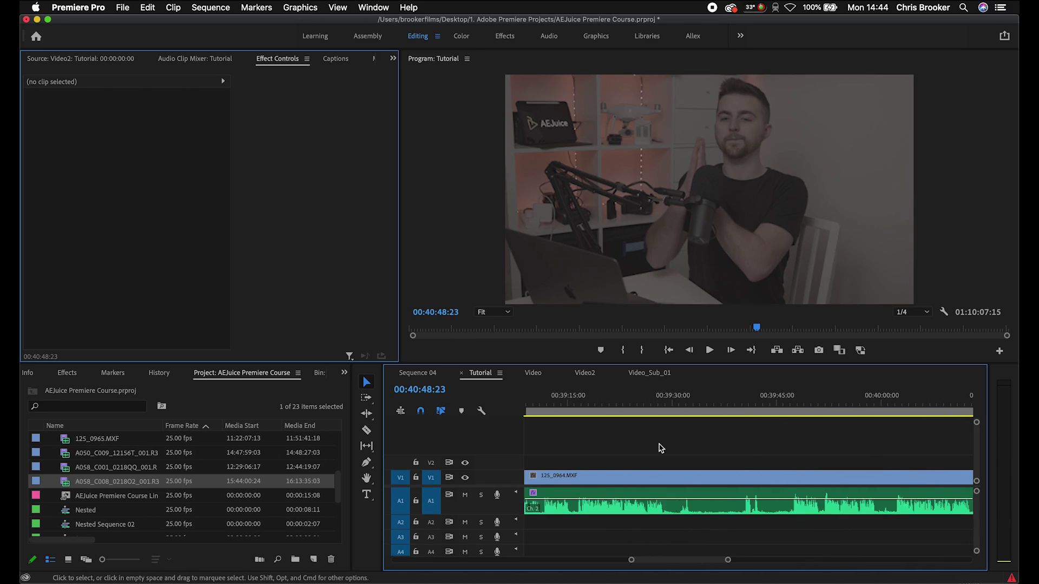
{"action": "key", "text": "minus"}
{"action": "key", "text": "minus"}
{"action": "key", "text": "minus"}
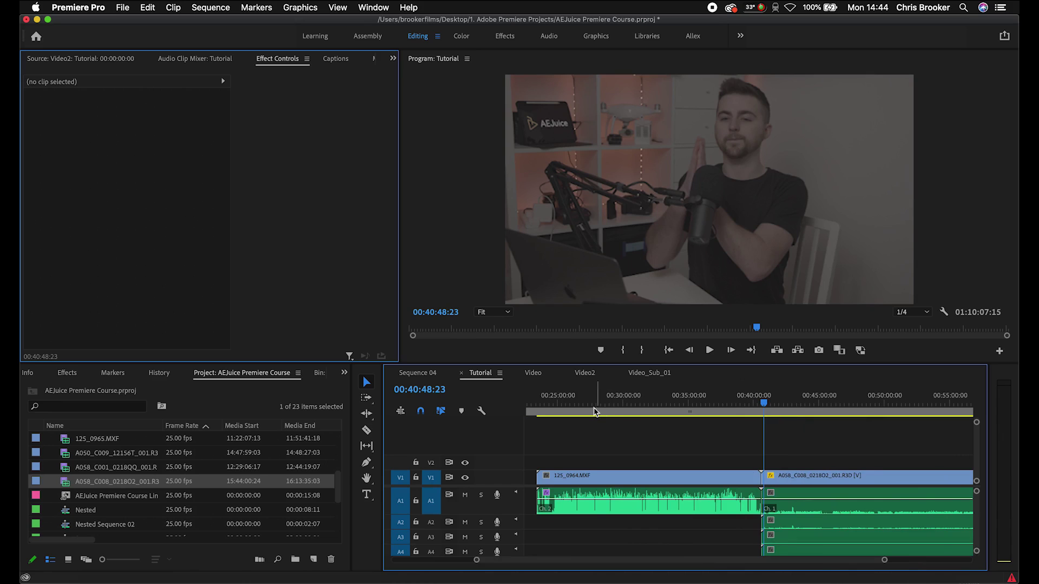
Step: Play the dialogue clip and stop the playhead on the clap at 00:23:53:05
{"action": "left_click", "coordinate": [534, 406]}
{"action": "key", "text": "equal"}
{"action": "key", "text": "equal"}
{"action": "left_click", "coordinate": [778, 413]}
{"action": "key", "text": "equal"}
{"action": "key", "text": "equal"}
{"action": "key", "text": "equal"}
{"action": "key", "text": "equal"}
{"action": "key", "text": "space"}
{"action": "left_click", "coordinate": [713, 405]}
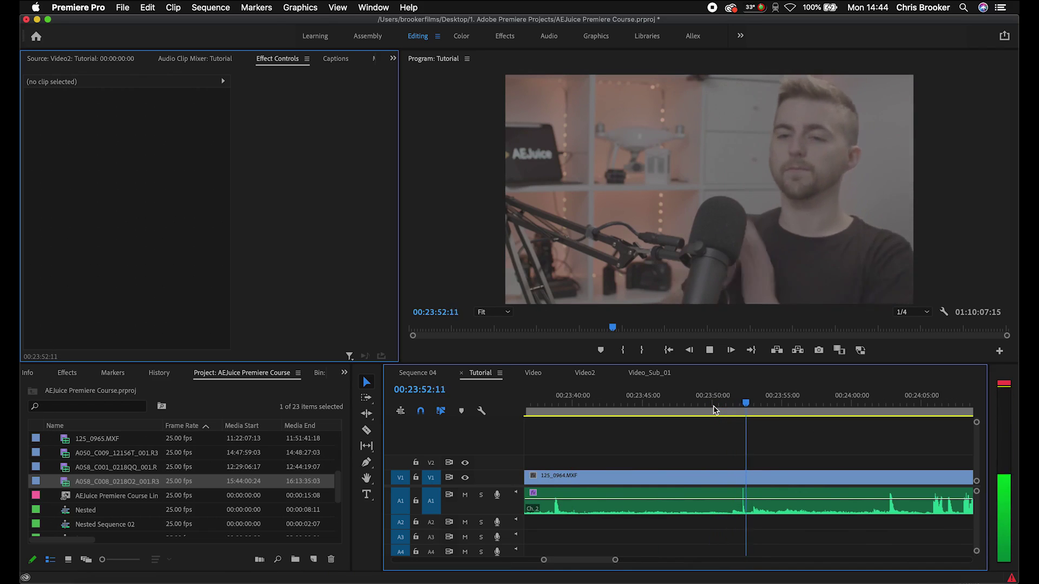
{"action": "key", "text": "space"}
{"action": "key", "text": "="}
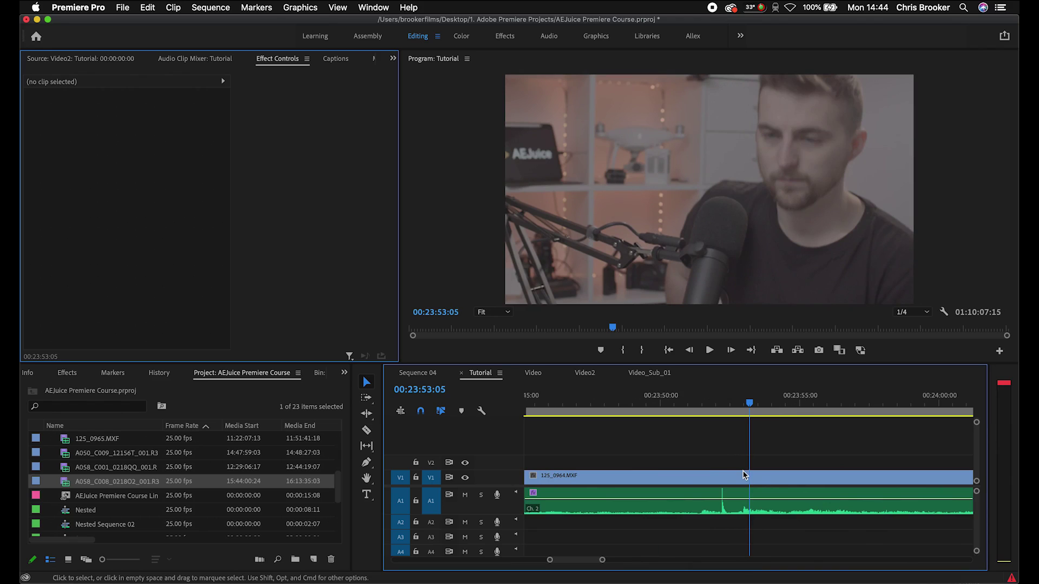
Step: Razor the 125_0964.MXF clip at the clap and delete the portion before it
{"action": "key", "text": "c"}
{"action": "left_click", "coordinate": [721, 475]}
{"action": "key", "text": "v"}
{"action": "left_click", "coordinate": [696, 479]}
{"action": "key", "text": "Delete"}
{"action": "key", "text": "minus"}
{"action": "key", "text": "minus"}
{"action": "key", "text": "minus"}
{"action": "key", "text": "minus"}
{"action": "key", "text": "minus"}
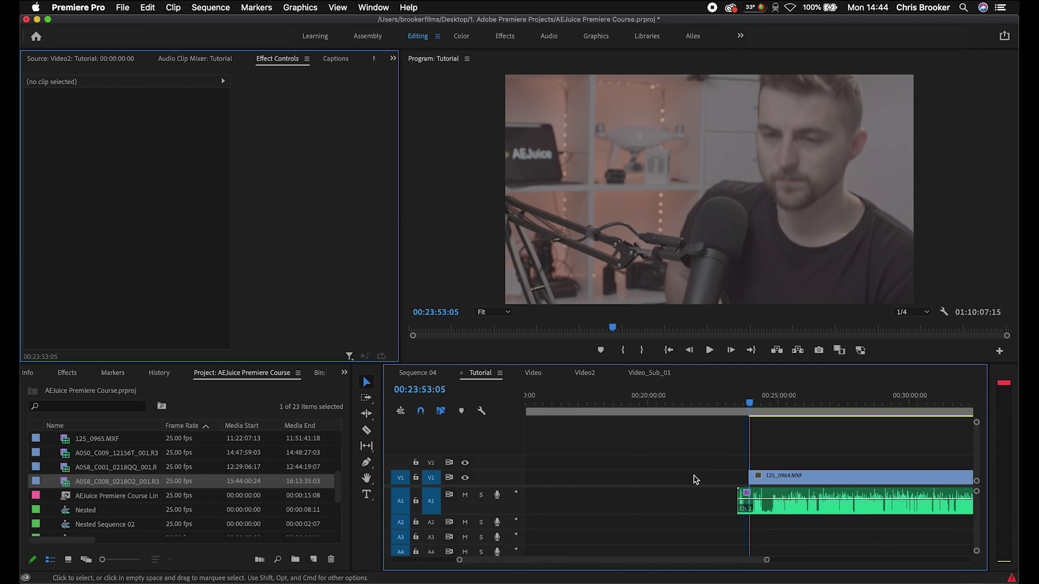
Step: Cut the A058_C008 camera clip at its clap at 00:40:48:23 and remove the earlier part
{"action": "key", "text": "minus"}
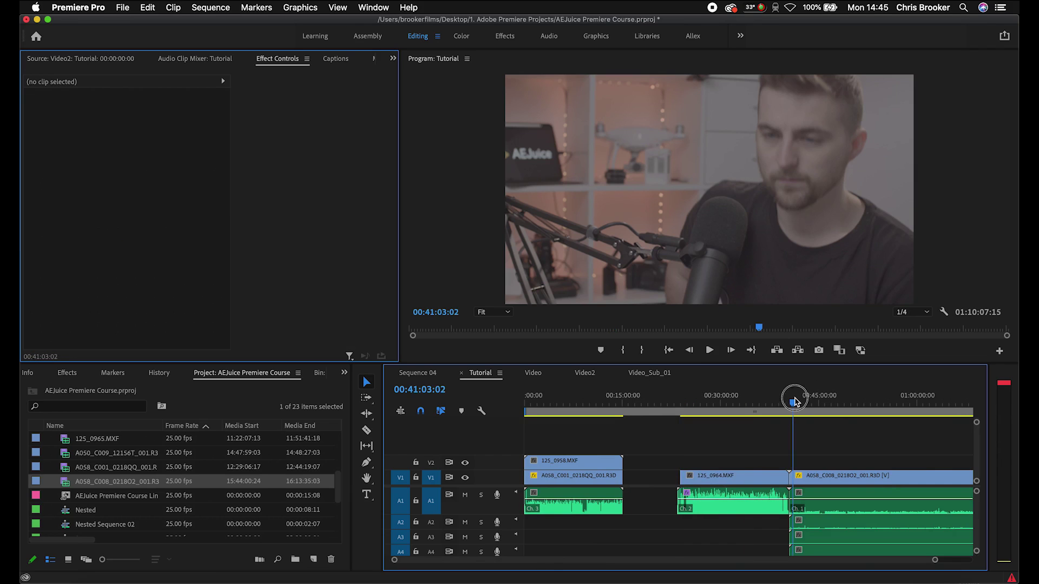
{"action": "key", "text": "equal"}
{"action": "key", "text": "equal"}
{"action": "key", "text": "equal"}
{"action": "key", "text": "equal"}
{"action": "key", "text": "equal"}
{"action": "left_click", "coordinate": [620, 398]}
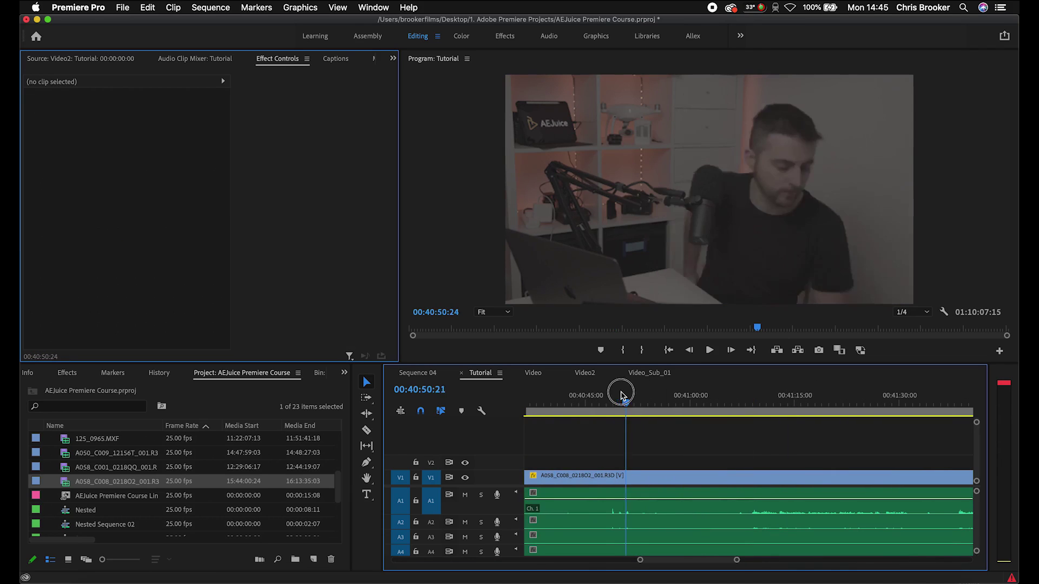
{"action": "left_click", "coordinate": [612, 397]}
{"action": "key", "text": "equal"}
{"action": "key", "text": "equal"}
{"action": "key", "text": "equal"}
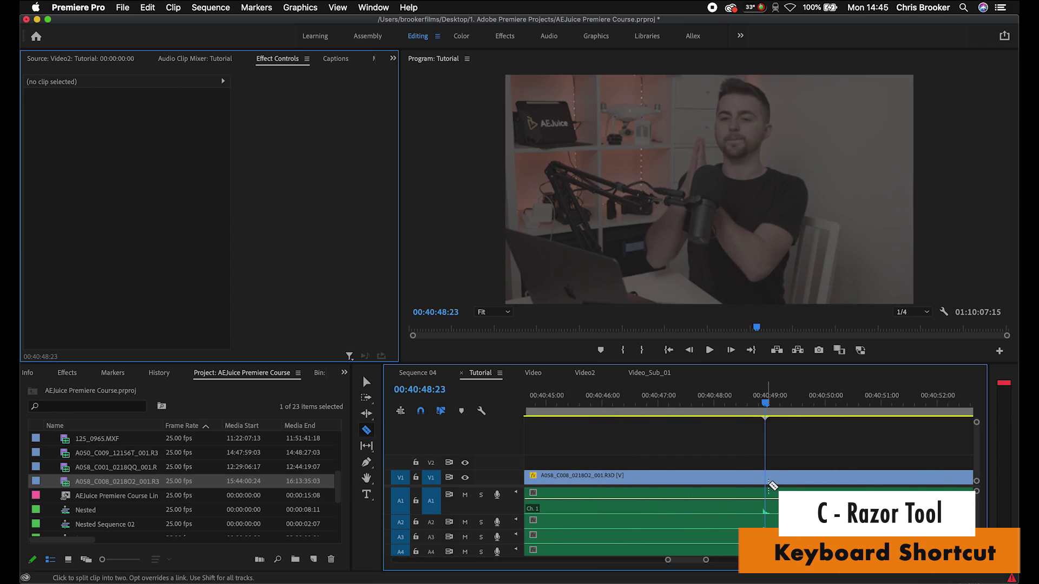
{"action": "left_click", "coordinate": [768, 484]}
{"action": "left_click", "coordinate": [761, 479]}
{"action": "key", "text": "b"}
{"action": "key", "text": "Delete"}
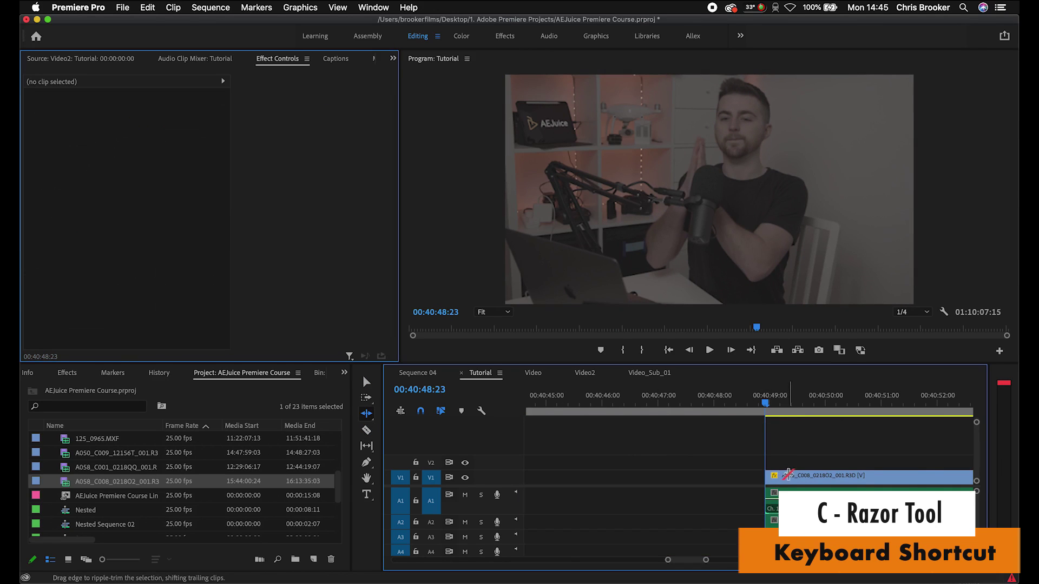
{"action": "key", "text": "v"}
Step: Unlink the camera clip's audio from its video and delete that audio
{"action": "left_click", "coordinate": [814, 474]}
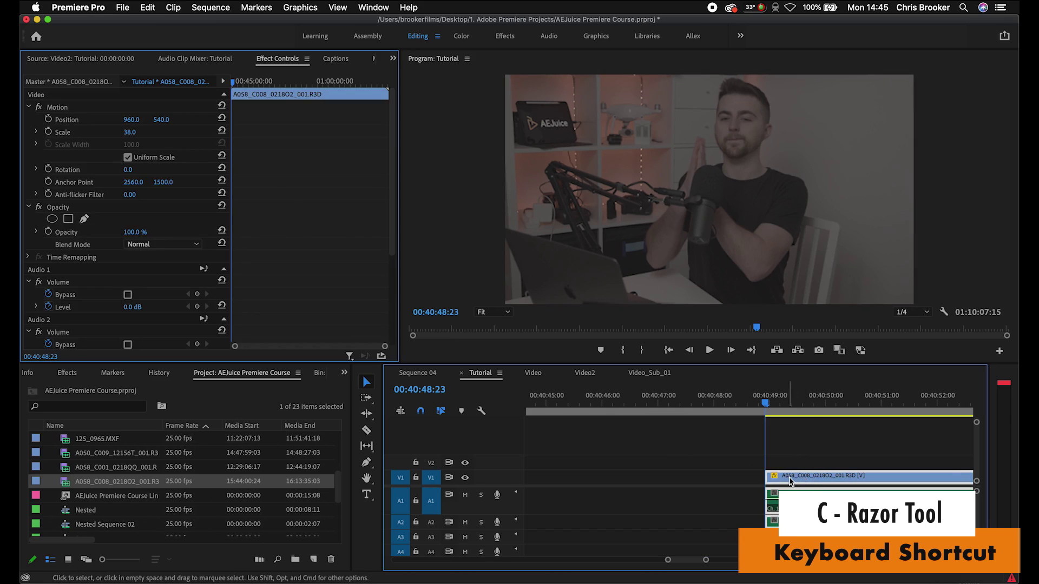
{"action": "right_click", "coordinate": [792, 481]}
{"action": "left_click", "coordinate": [852, 201]}
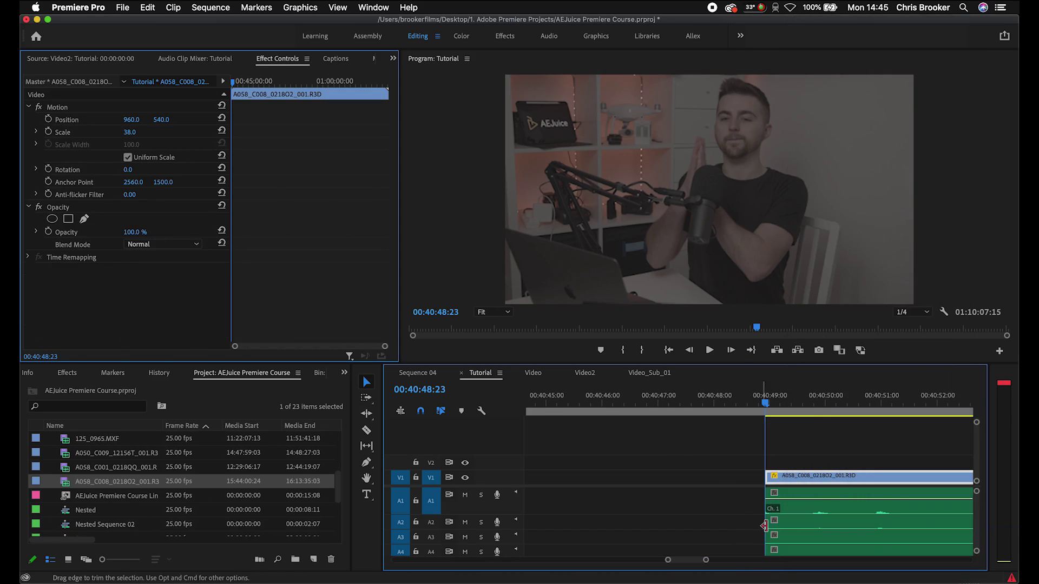
{"action": "left_click", "coordinate": [779, 506]}
{"action": "key", "text": "Delete"}
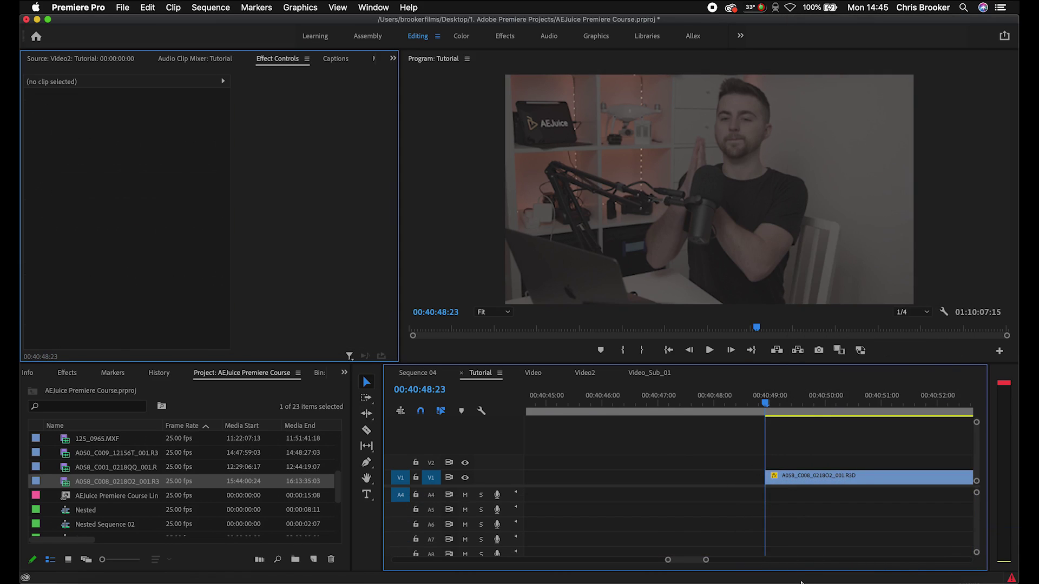
Step: Move A058_C008 onto V2 and align its start with 125_0964.MXF at 00:23:52:05
{"action": "scroll", "coordinate": [793, 507], "scroll_direction": "down", "scroll_amount": 2}
{"action": "scroll", "coordinate": [793, 507], "scroll_direction": "up", "scroll_amount": 2}
{"action": "scroll", "coordinate": [795, 506], "scroll_direction": "down", "scroll_amount": 5}
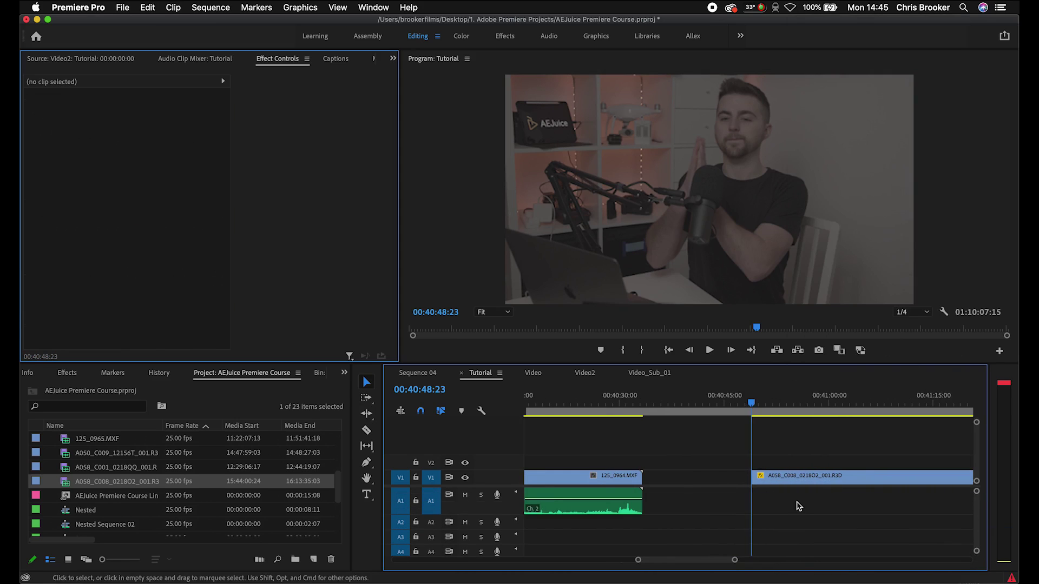
{"action": "scroll", "coordinate": [799, 506], "scroll_direction": "up", "scroll_amount": 3}
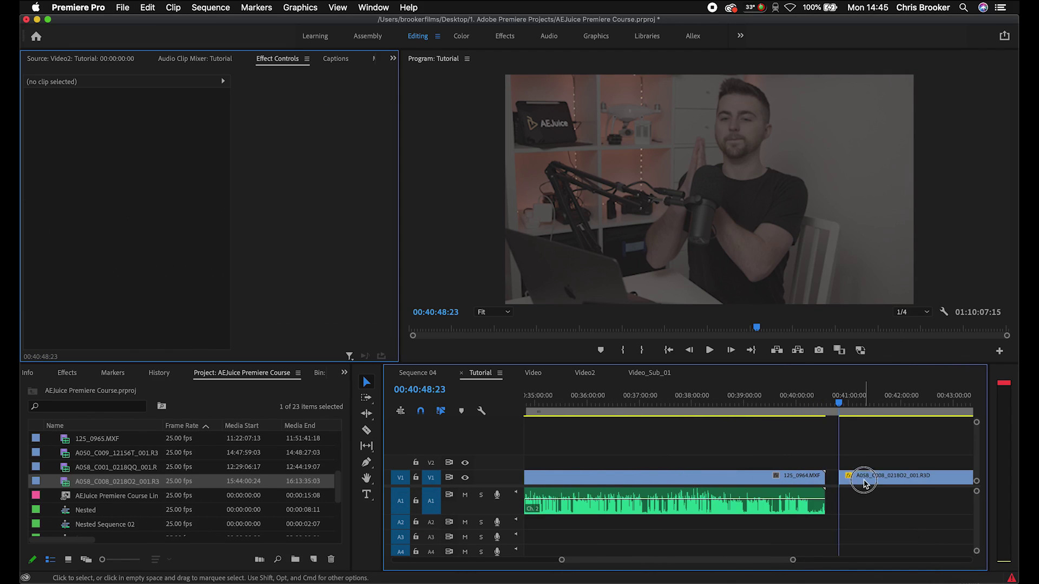
{"action": "left_click_drag", "start_coordinate": [864, 483], "coordinate": [582, 462]}
{"action": "scroll", "coordinate": [581, 465], "scroll_direction": "up", "scroll_amount": 10}
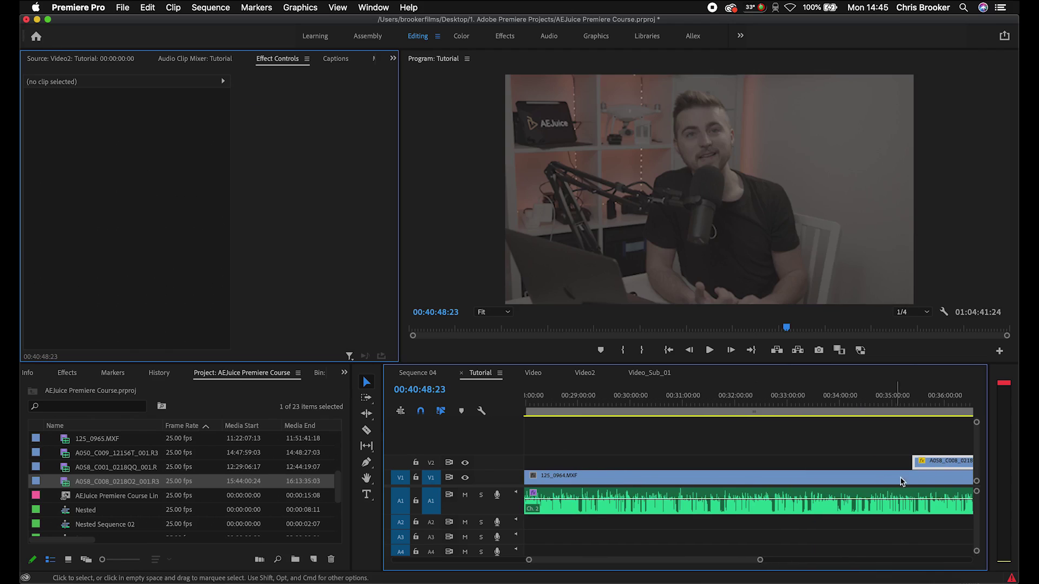
{"action": "left_click_drag", "start_coordinate": [955, 469], "coordinate": [560, 469]}
{"action": "scroll", "coordinate": [791, 467], "scroll_direction": "up", "scroll_amount": 8}
{"action": "left_click_drag", "start_coordinate": [824, 459], "coordinate": [615, 460]}
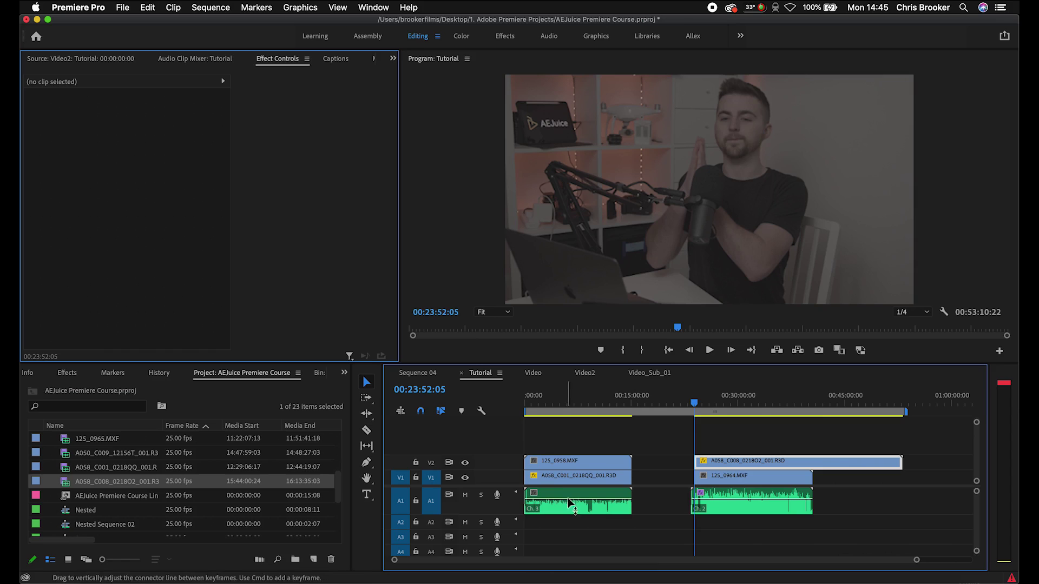
Step: Move the left A1 audio clip onto A2 under the 125_0964 audio, enlarge A2, select both
{"action": "left_click", "coordinate": [569, 503]}
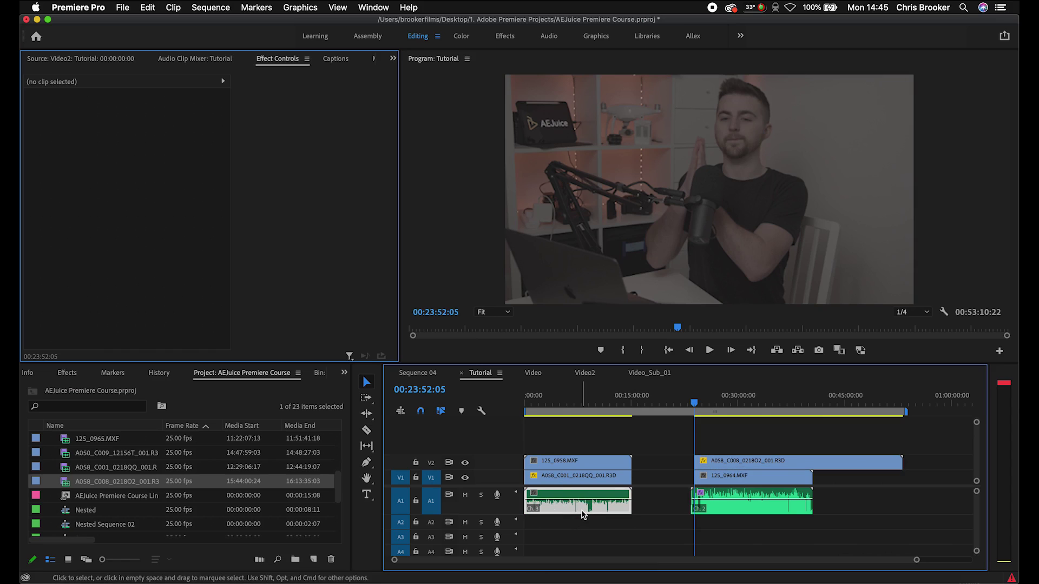
{"action": "key", "text": "super+space"}
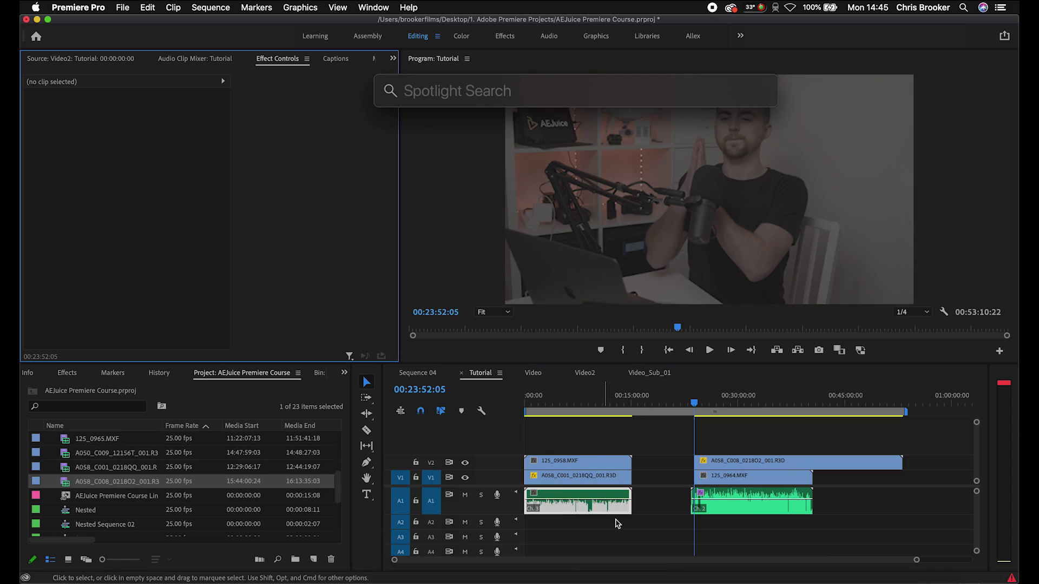
{"action": "left_click_drag", "start_coordinate": [583, 514], "coordinate": [637, 533]}
{"action": "left_click_drag", "start_coordinate": [516, 530], "coordinate": [517, 543]}
{"action": "left_click_drag", "start_coordinate": [579, 499], "coordinate": [656, 541]}
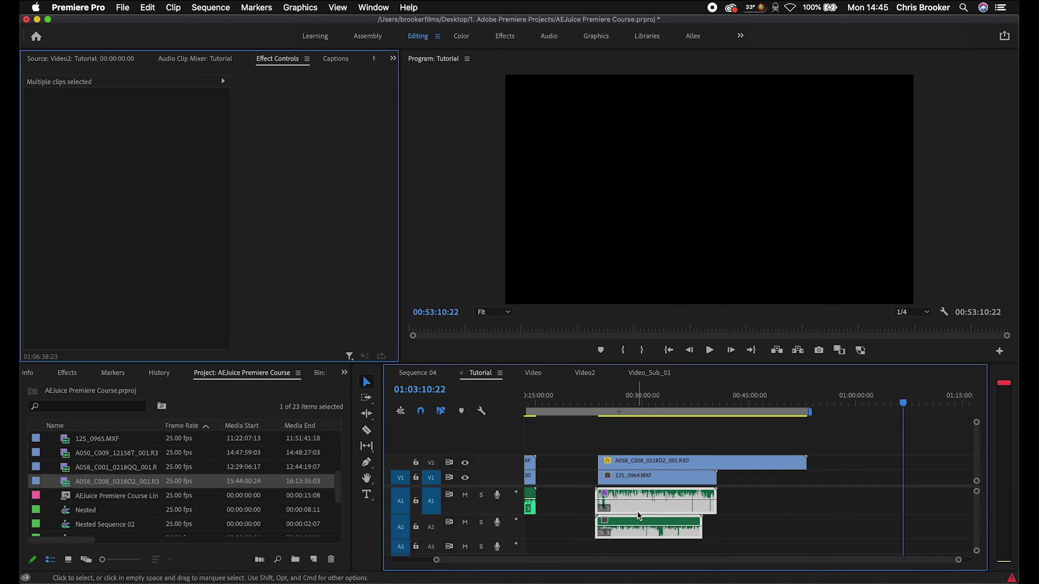
Step: Synchronize the selected audio clips by Audio using track channel 1
{"action": "right_click", "coordinate": [639, 516]}
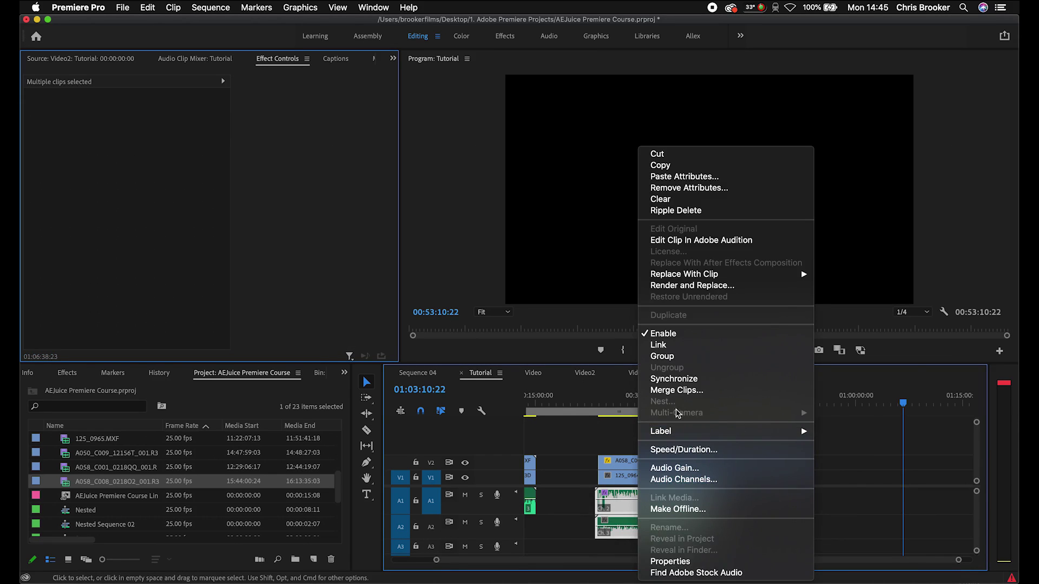
{"action": "left_click", "coordinate": [690, 379]}
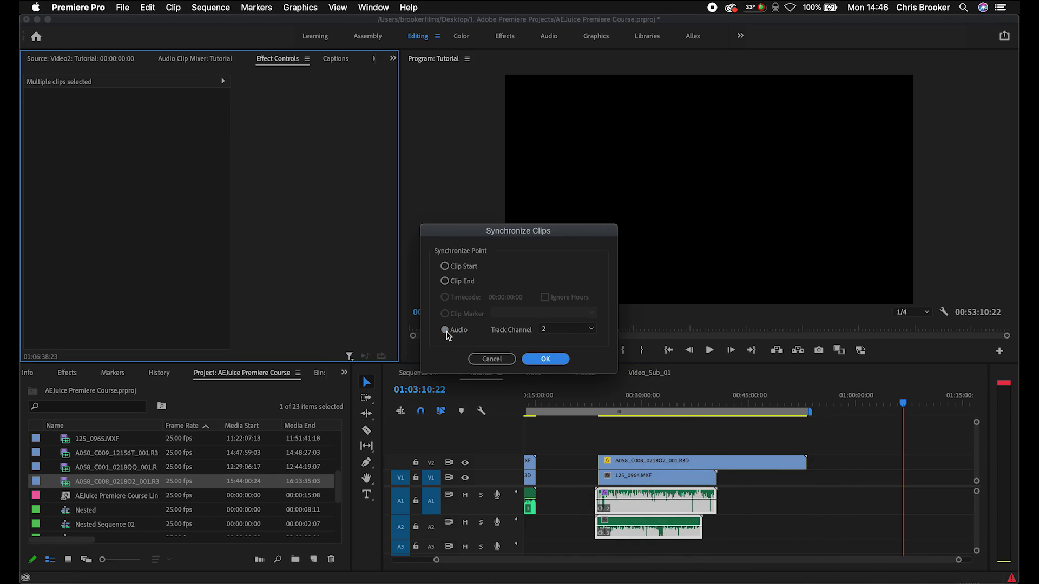
{"action": "left_click", "coordinate": [544, 331]}
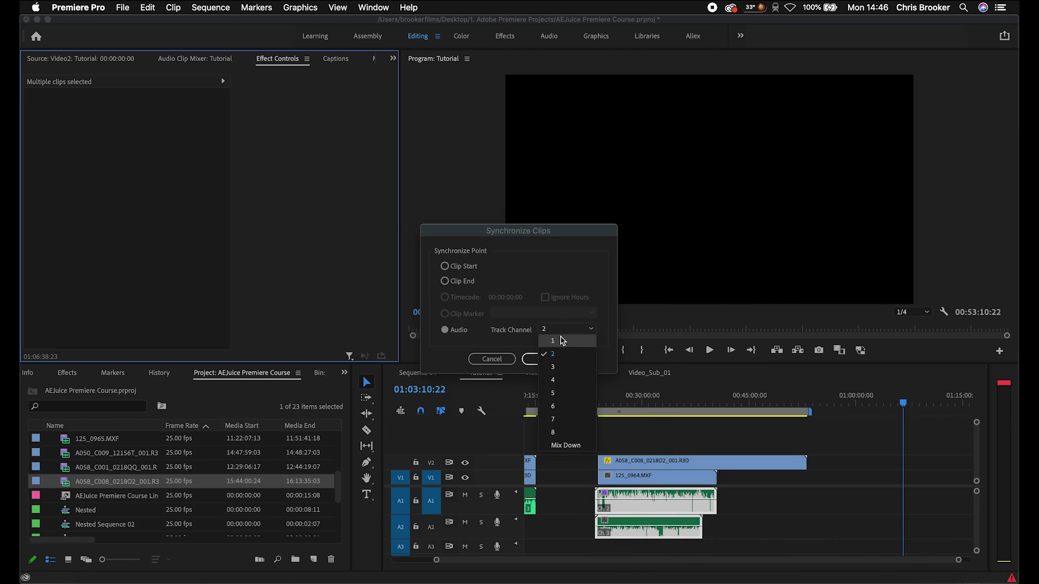
{"action": "left_click", "coordinate": [563, 341]}
{"action": "left_click", "coordinate": [552, 333]}
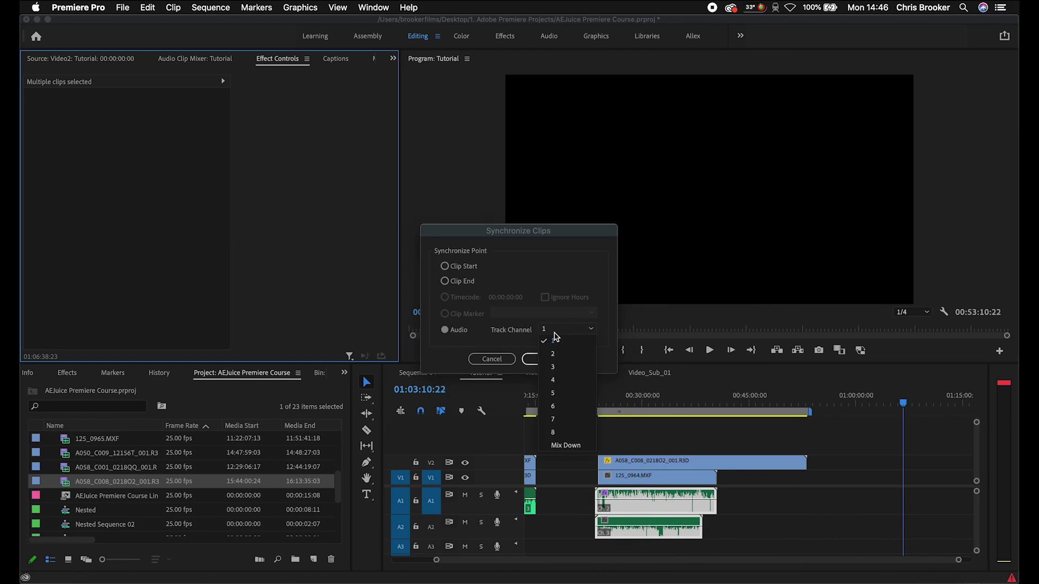
{"action": "left_click", "coordinate": [559, 342]}
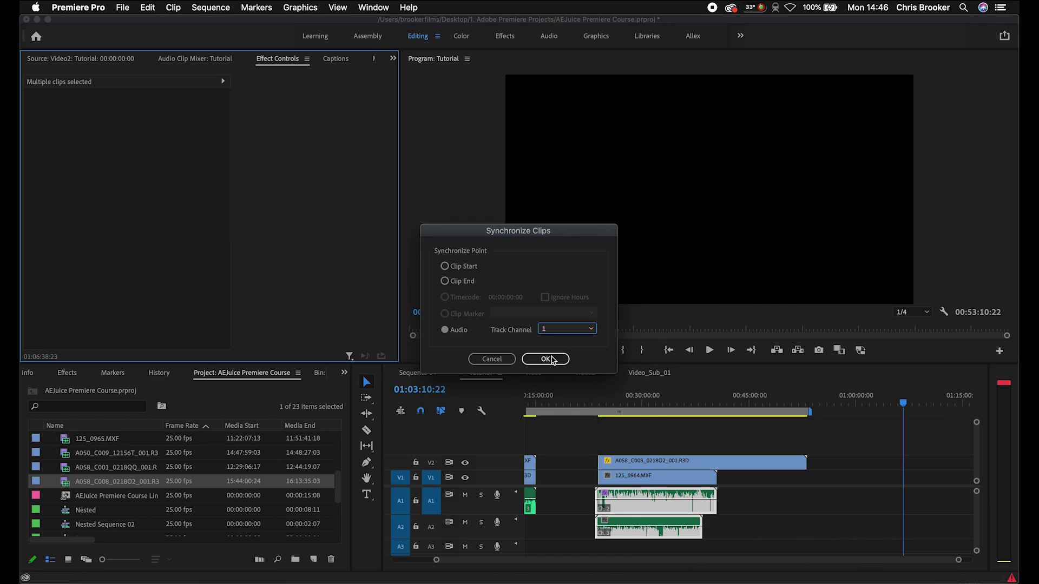
{"action": "left_click", "coordinate": [555, 365]}
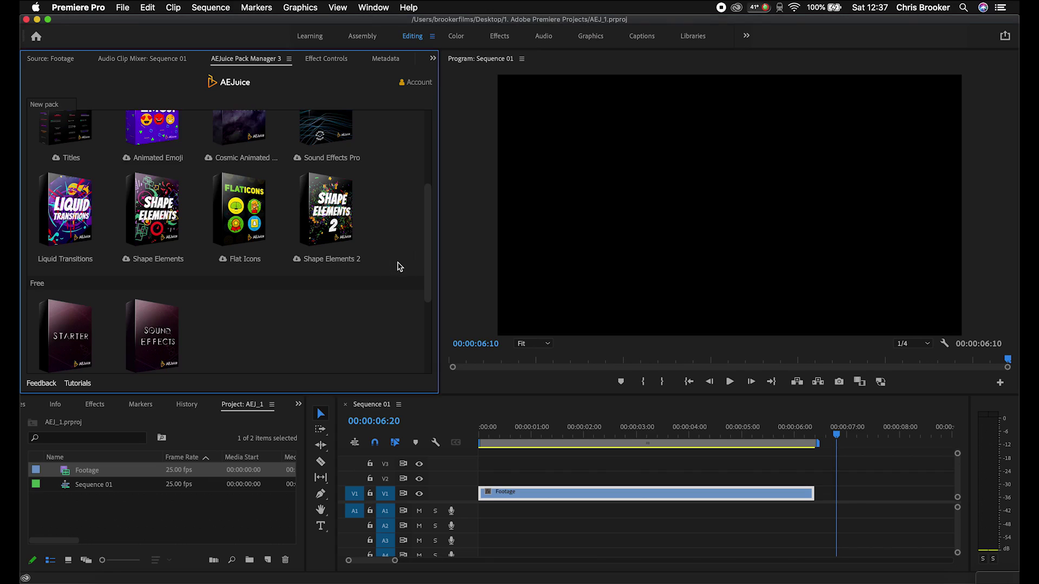
Step: Open the Sound Effects Free pack from the Free section of the pack grid
{"action": "scroll", "coordinate": [398, 267], "scroll_direction": "down", "scroll_amount": 2}
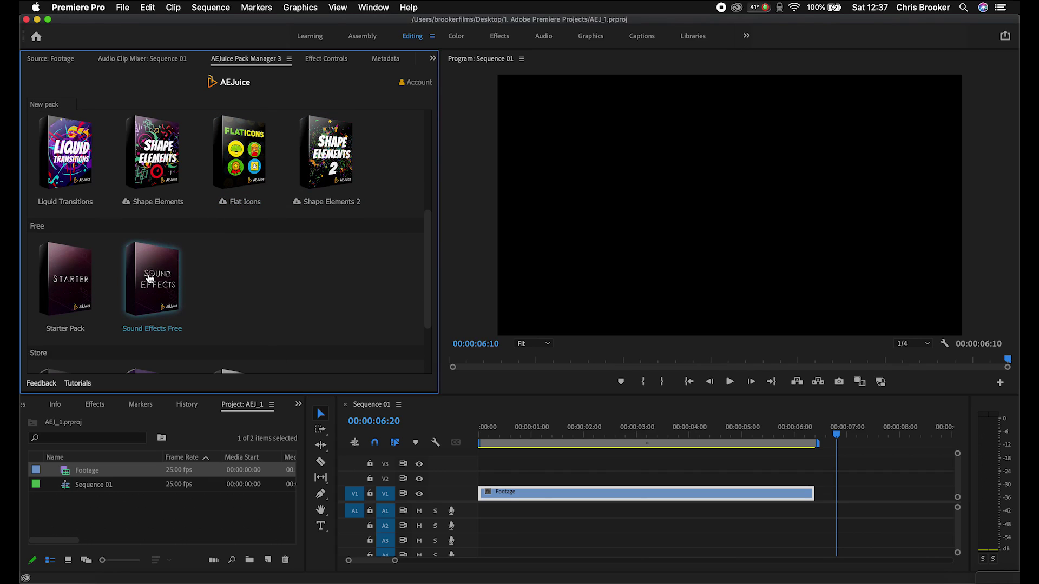
{"action": "left_click", "coordinate": [150, 279]}
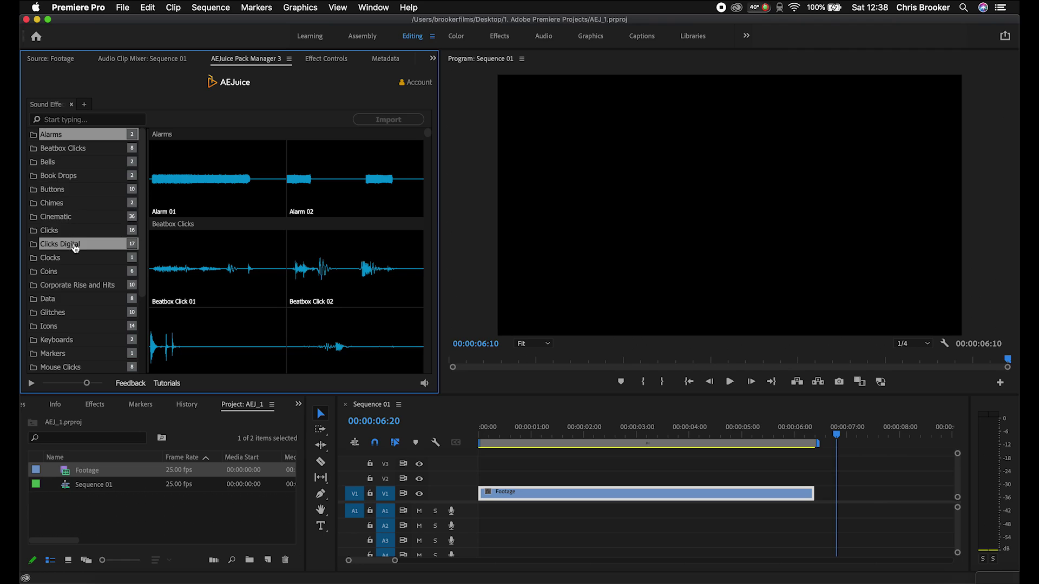
{"action": "scroll", "coordinate": [88, 253], "scroll_direction": "down", "scroll_amount": 5}
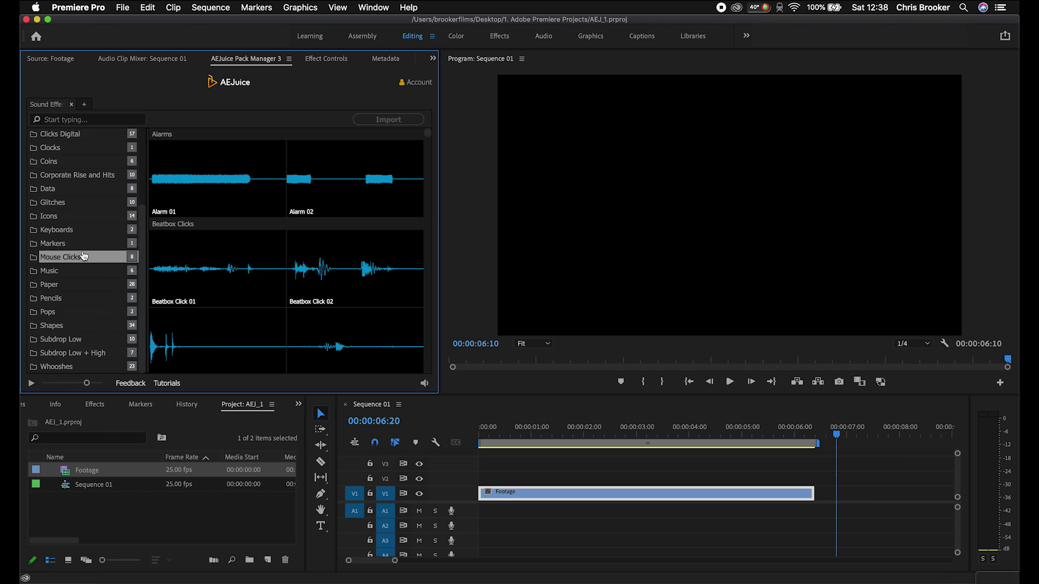
{"action": "scroll", "coordinate": [82, 256], "scroll_direction": "up", "scroll_amount": 5}
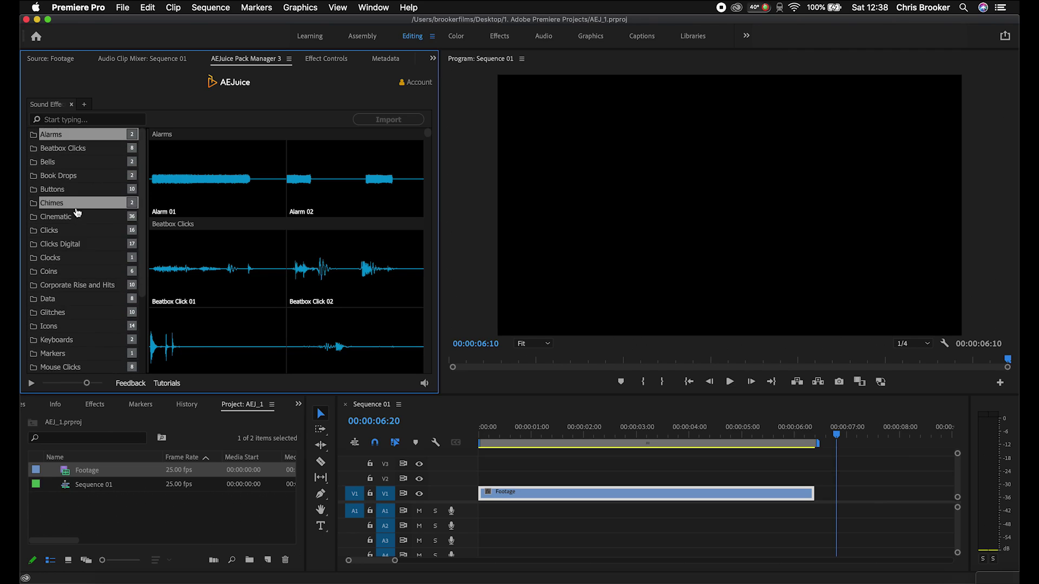
Step: Preview the Cinematic sound waveforms, then show the Keyboards category
{"action": "left_click", "coordinate": [71, 217]}
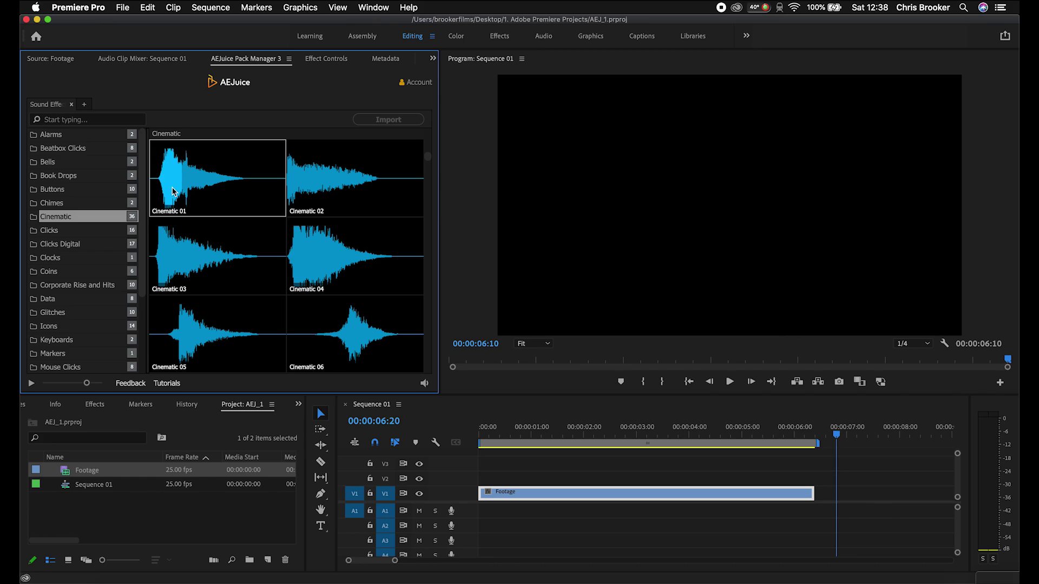
{"action": "mouse_move", "coordinate": [347, 267]}
{"action": "scroll", "coordinate": [186, 305], "scroll_direction": "down", "scroll_amount": 5}
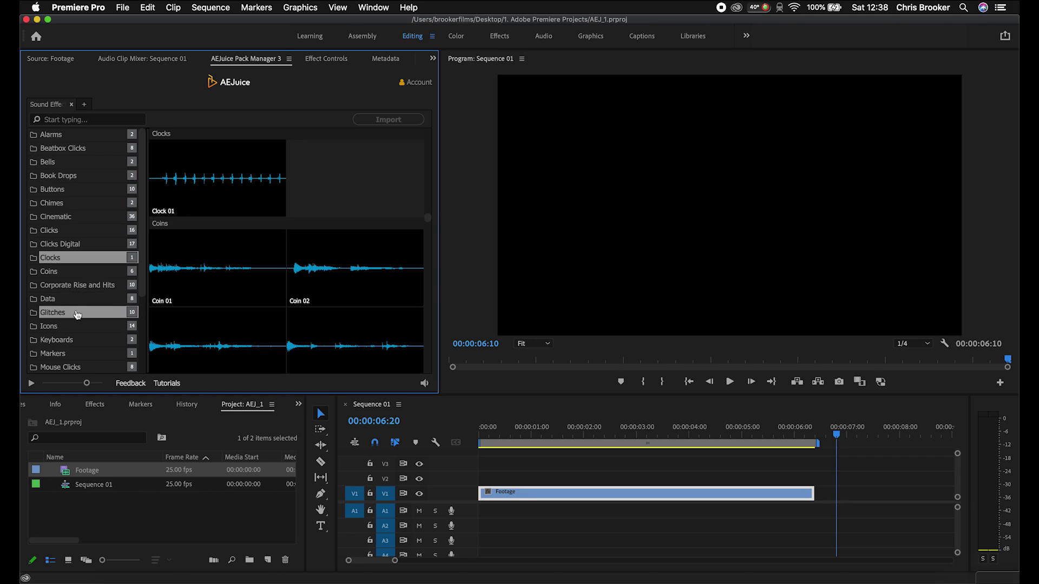
{"action": "left_click", "coordinate": [69, 338]}
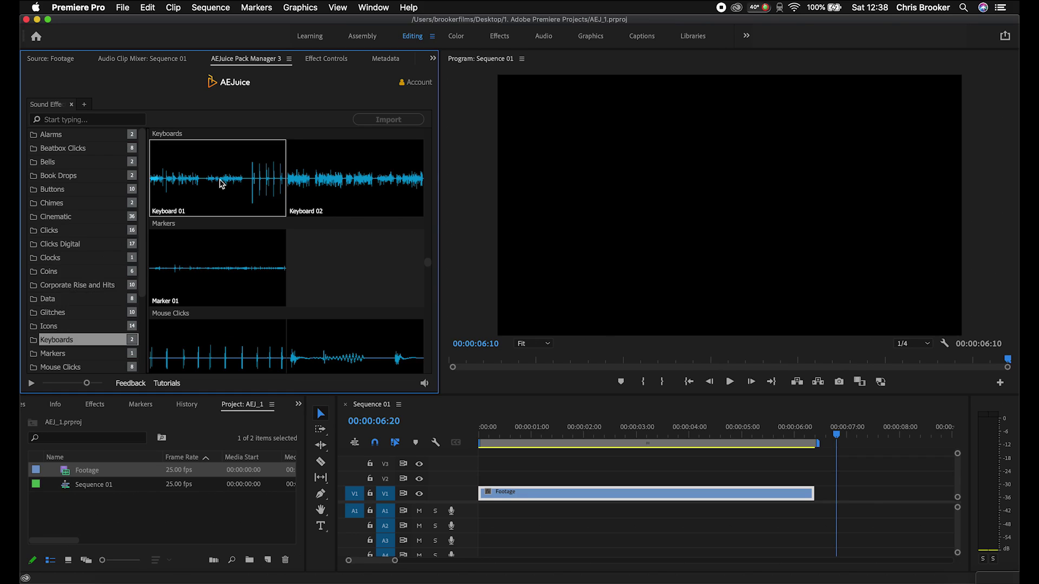
{"action": "scroll", "coordinate": [82, 243], "scroll_direction": "down", "scroll_amount": 3}
Step: Browse the Mouse Clicks, Paper, Pencils, Pops, Shapes and Subdrop Low + High categories
{"action": "left_click", "coordinate": [59, 298]}
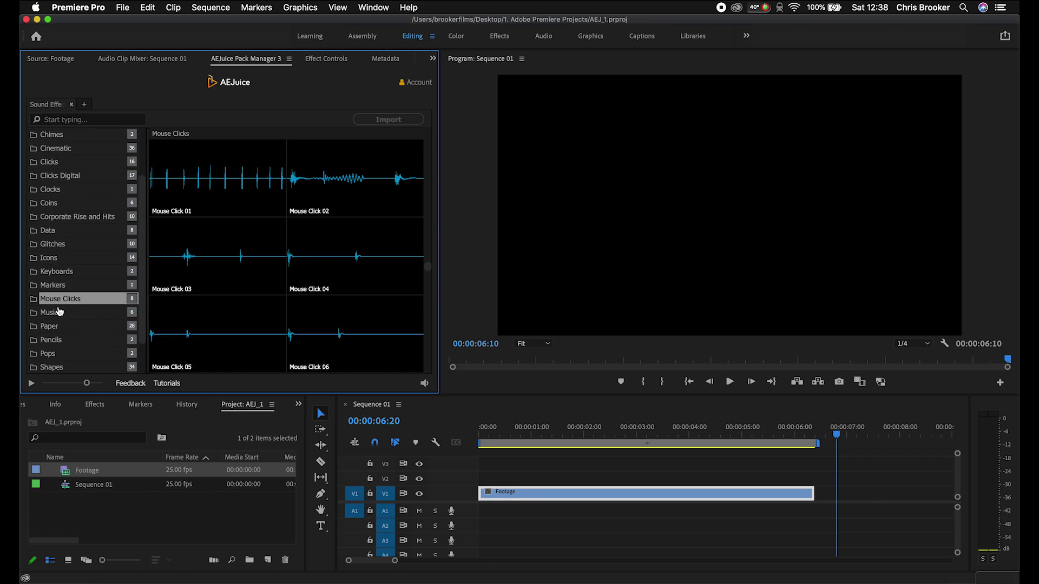
{"action": "left_click", "coordinate": [50, 325]}
{"action": "left_click", "coordinate": [48, 340]}
{"action": "left_click", "coordinate": [48, 354]}
{"action": "left_click", "coordinate": [47, 367]}
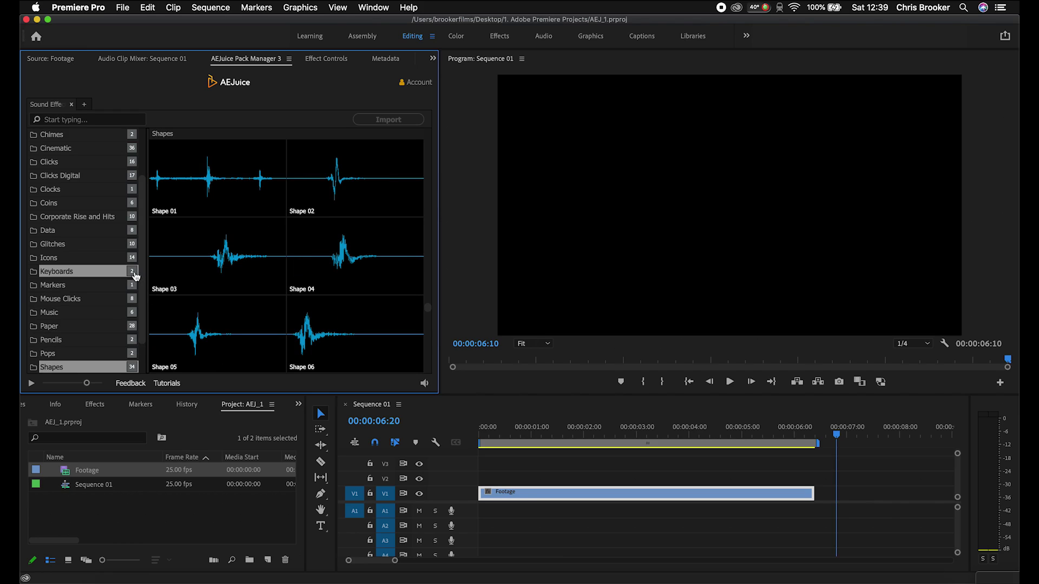
{"action": "scroll", "coordinate": [114, 280], "scroll_direction": "down", "scroll_amount": 2}
{"action": "left_click", "coordinate": [76, 353]}
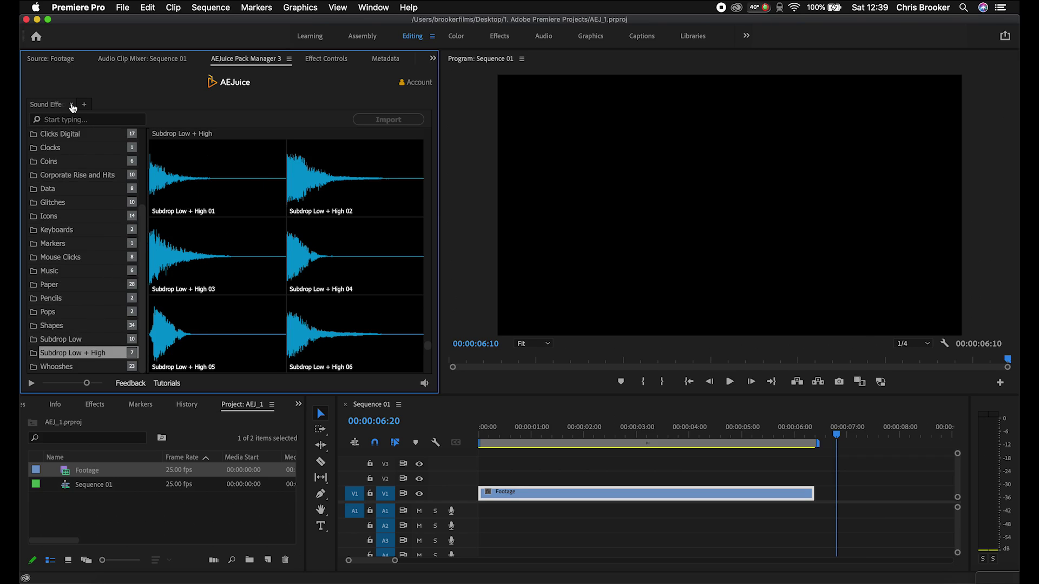
Step: Close the Sound Effects tab to return to the purchased packs library
{"action": "left_click", "coordinate": [71, 105]}
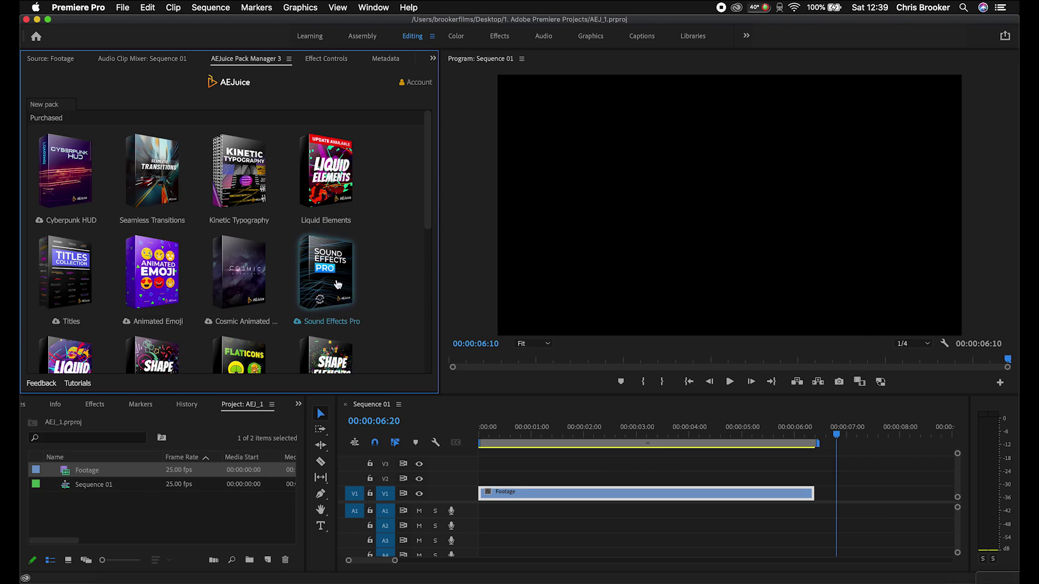